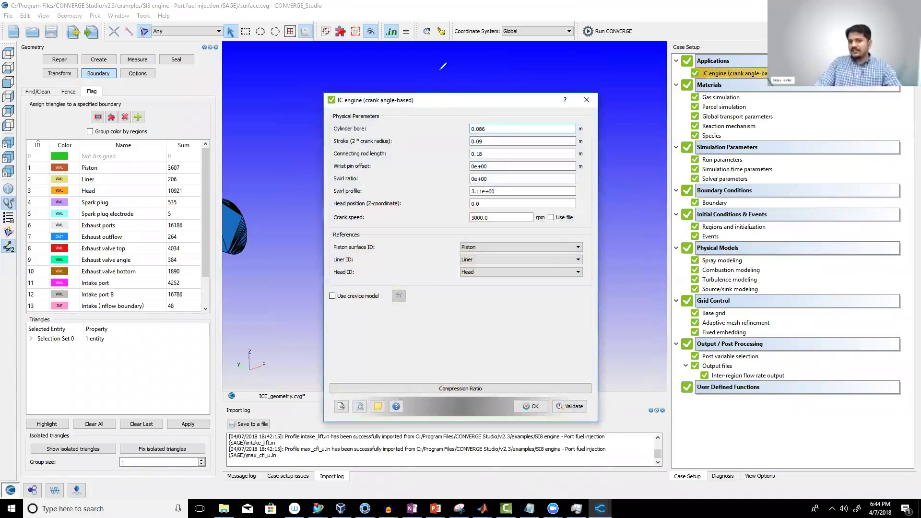
# Review the cylinder bore, stroke and connecting rod length in the IC engine settings, and close them.
pyautogui.moveTo(380, 125)
pyautogui.mouseDown()
pyautogui.moveTo(395, 123)
pyautogui.moveTo(414, 139)
pyautogui.moveTo(412, 151)
pyautogui.mouseUp()
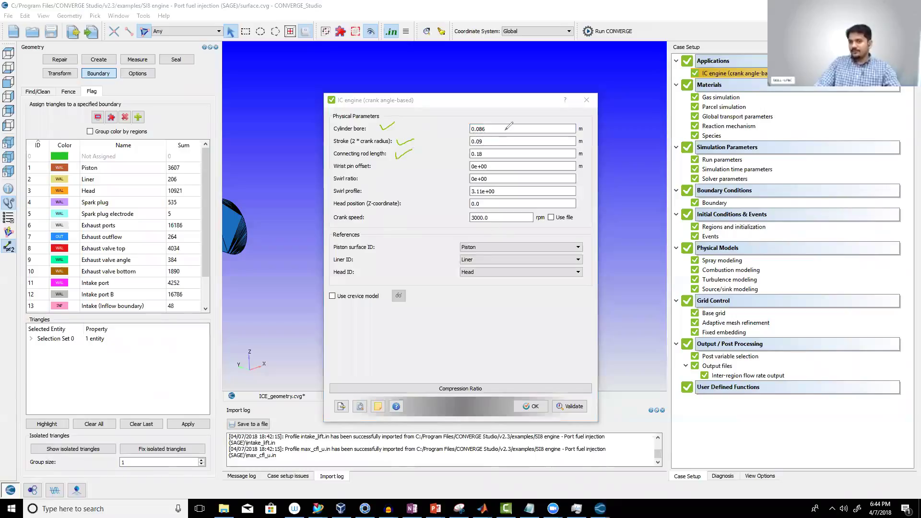
pyautogui.press('e')
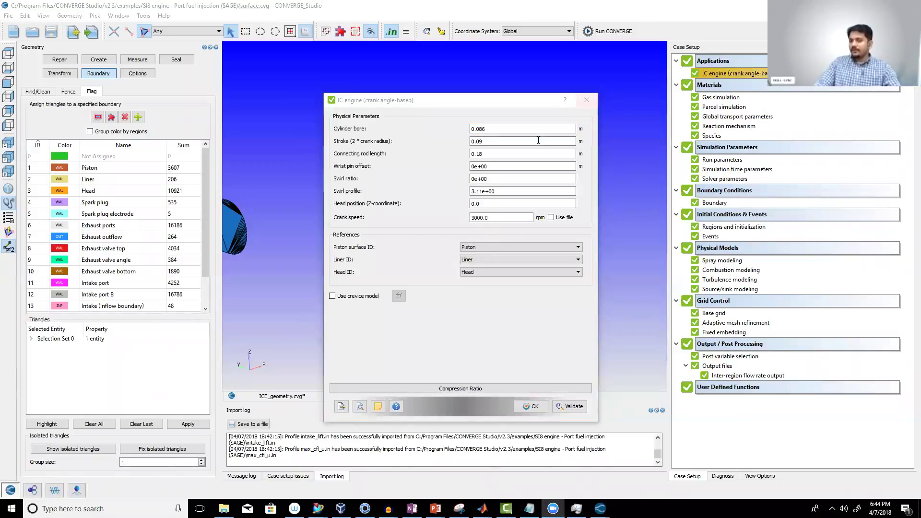
pyautogui.click(587, 100)
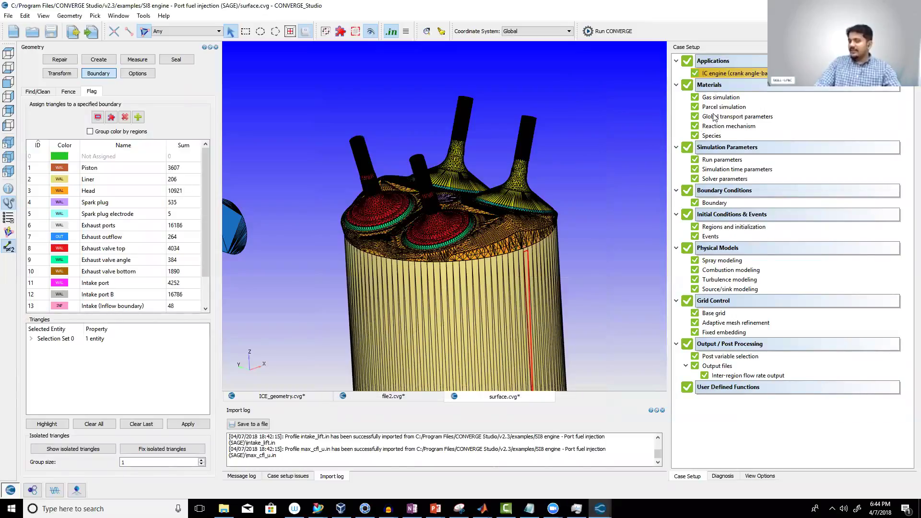
# Open the parcel simulation settings, examine the IC8H18 liquid entry, and close them.
pyautogui.doubleClick(722, 106)
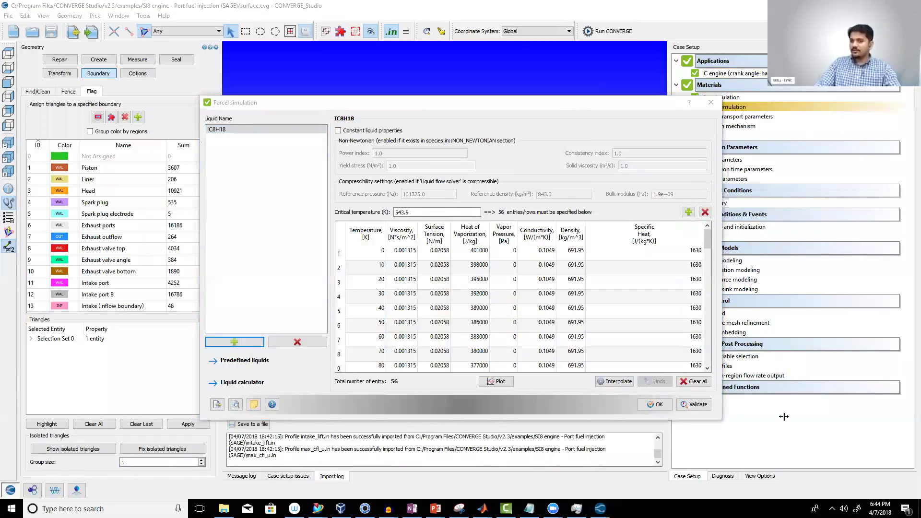
pyautogui.moveTo(231, 130)
pyautogui.mouseDown()
pyautogui.moveTo(283, 110)
pyautogui.moveTo(387, 114)
pyautogui.mouseUp()
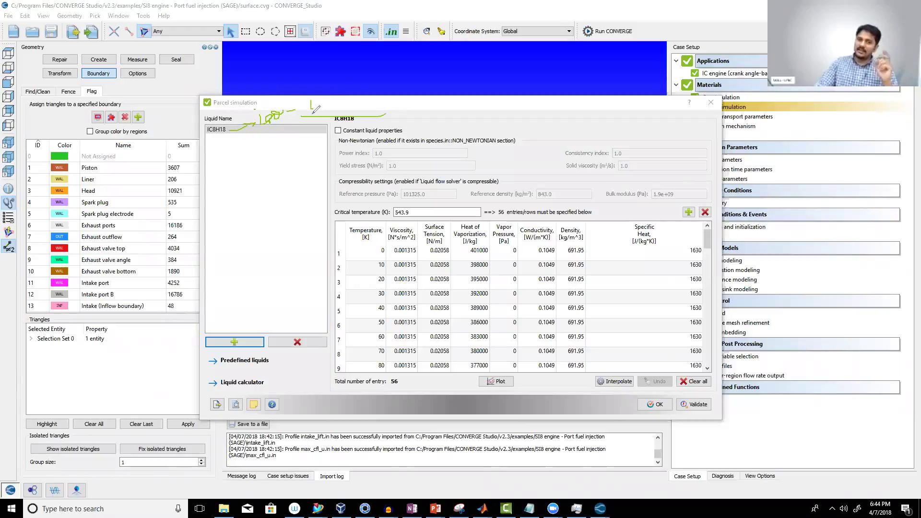
pyautogui.moveTo(311, 99)
pyautogui.mouseDown()
pyautogui.moveTo(312, 113)
pyautogui.moveTo(317, 101)
pyautogui.moveTo(336, 96)
pyautogui.moveTo(344, 112)
pyautogui.moveTo(361, 106)
pyautogui.moveTo(350, 103)
pyautogui.moveTo(359, 95)
pyautogui.mouseUp()
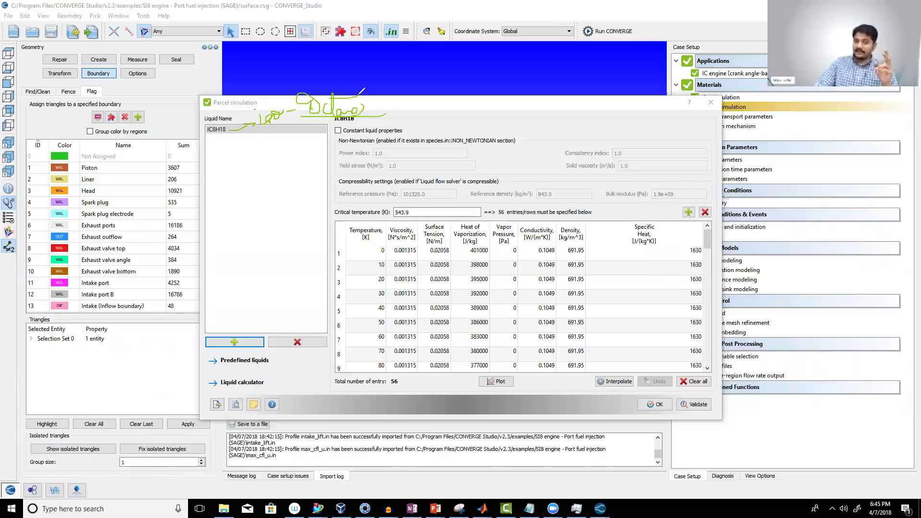
pyautogui.click(711, 102)
# Open the reaction mechanism settings and look through the reactions in the mech.dat export preview, closing both windows.
pyautogui.click(725, 127)
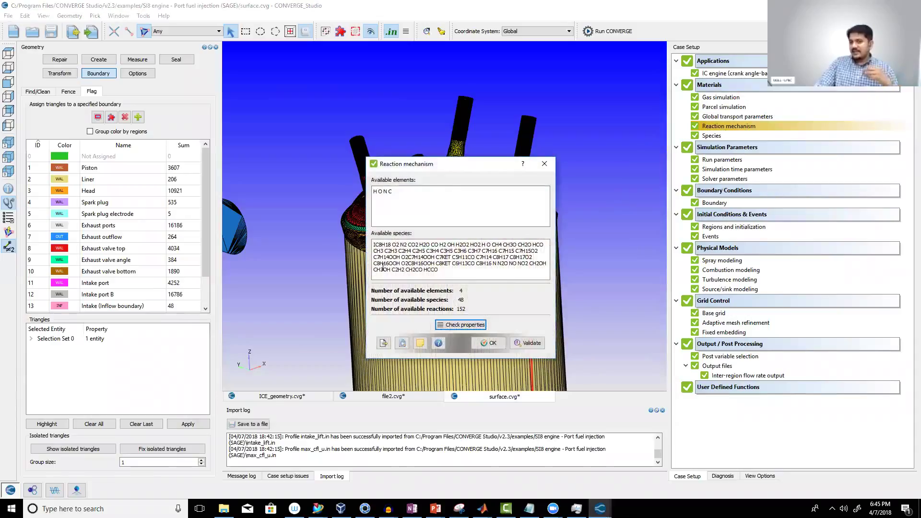
pyautogui.click(698, 124)
pyautogui.click(697, 123)
pyautogui.click(402, 343)
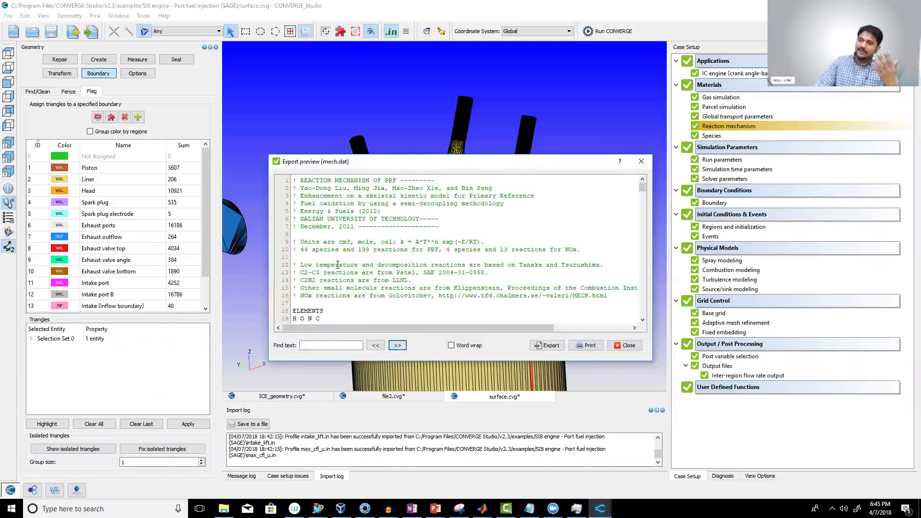
pyautogui.scroll(-8, 337, 265)
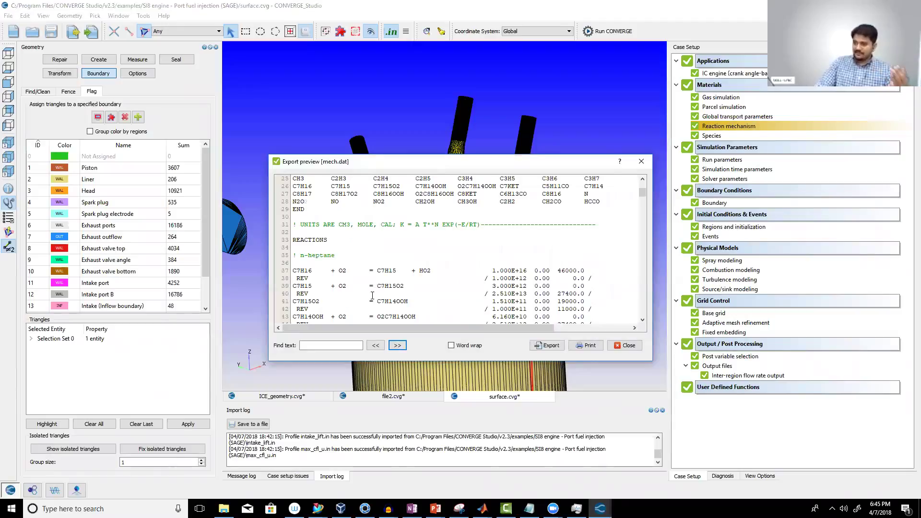
pyautogui.moveTo(298, 268); pyautogui.dragTo(378, 285)
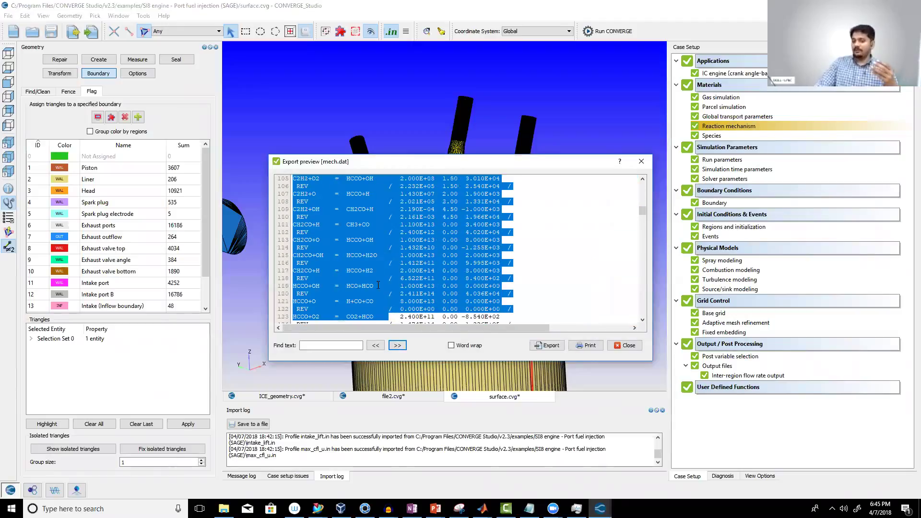
pyautogui.scroll(7, 378, 285)
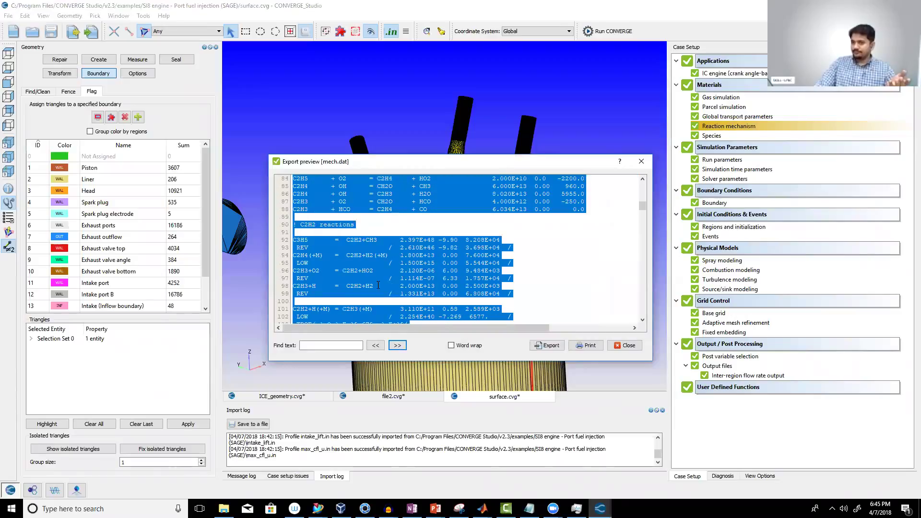
pyautogui.click(641, 161)
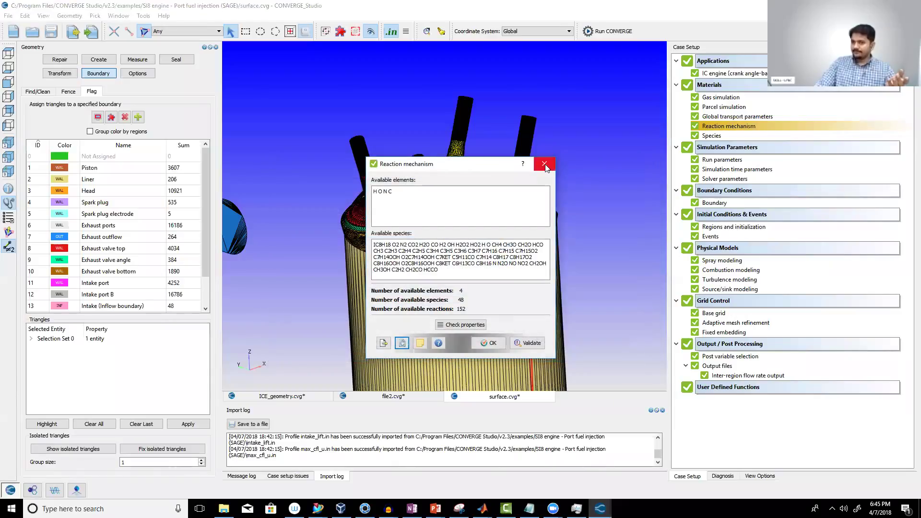
pyautogui.click(541, 162)
# Open the boundary conditions and examine the Piston's boundary type, wall motion type and piston motion option.
pyautogui.hotkey('ctrl', 's')
pyautogui.doubleClick(720, 203)
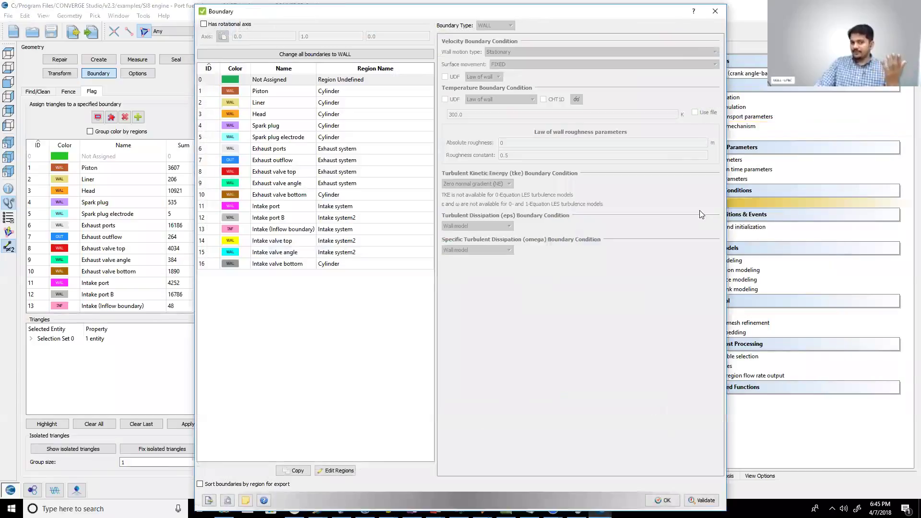
pyautogui.click(273, 92)
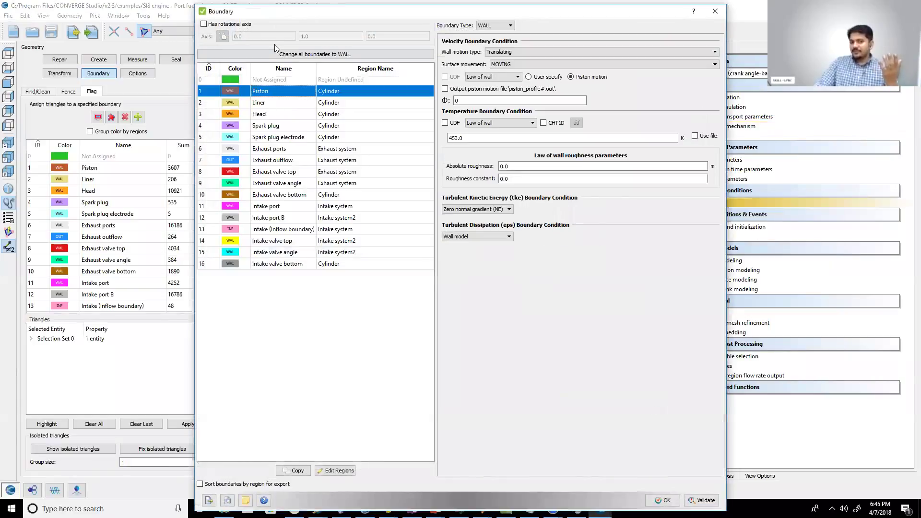
pyautogui.moveTo(281, 11); pyautogui.dragTo(216, 128)
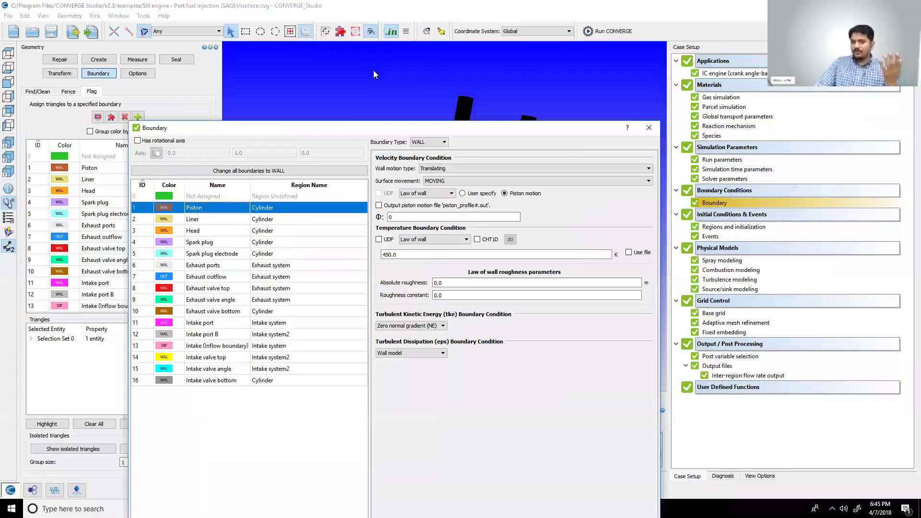
pyautogui.moveTo(455, 139); pyautogui.dragTo(466, 136)
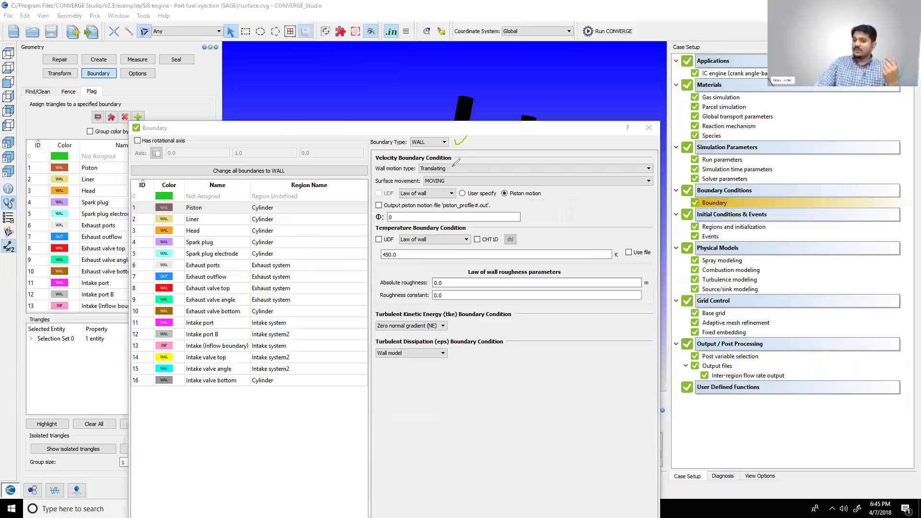
pyautogui.moveTo(453, 164); pyautogui.dragTo(472, 155)
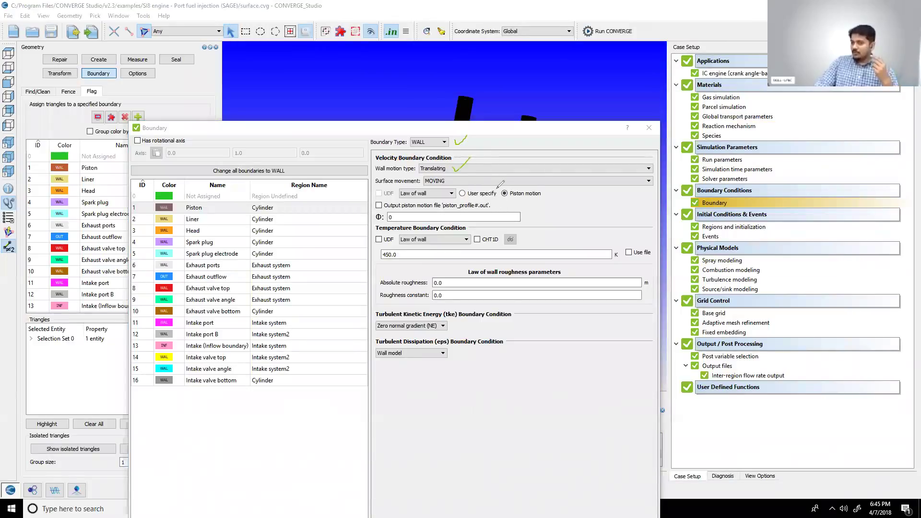
pyautogui.moveTo(506, 201); pyautogui.dragTo(542, 200)
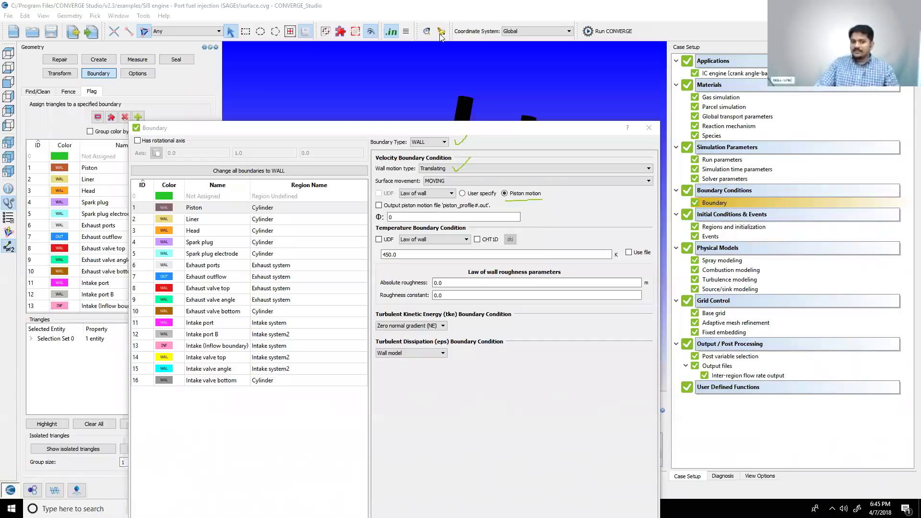
# Examine the boundary type and wall motion type of the Liner boundary.
pyautogui.click(209, 221)
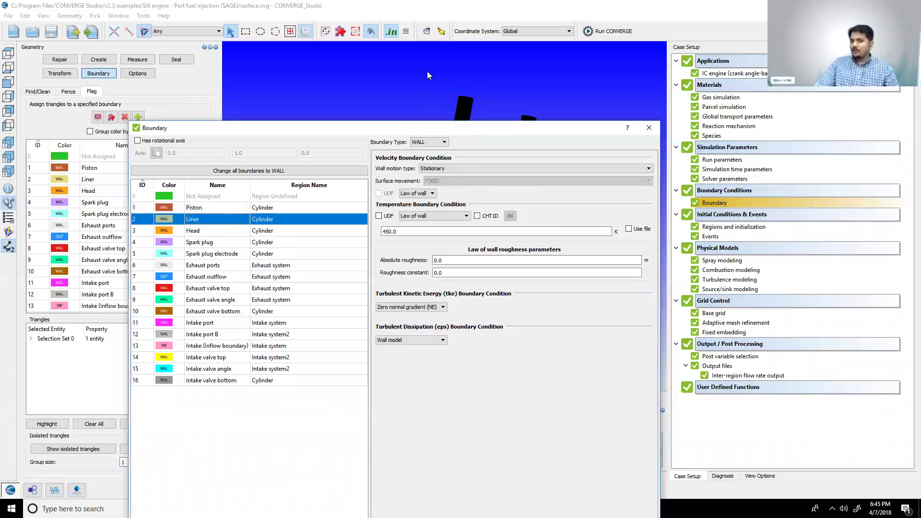
pyautogui.moveTo(459, 144); pyautogui.dragTo(469, 140)
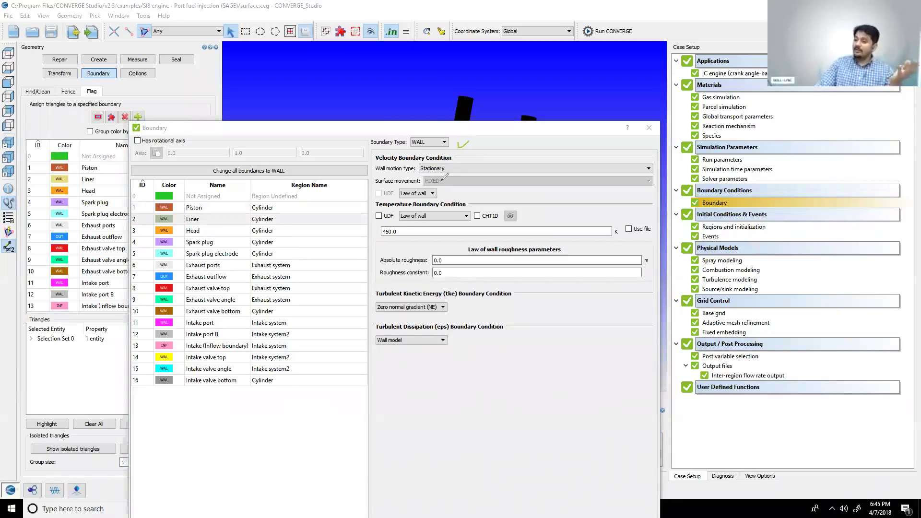
pyautogui.moveTo(456, 169); pyautogui.dragTo(472, 167)
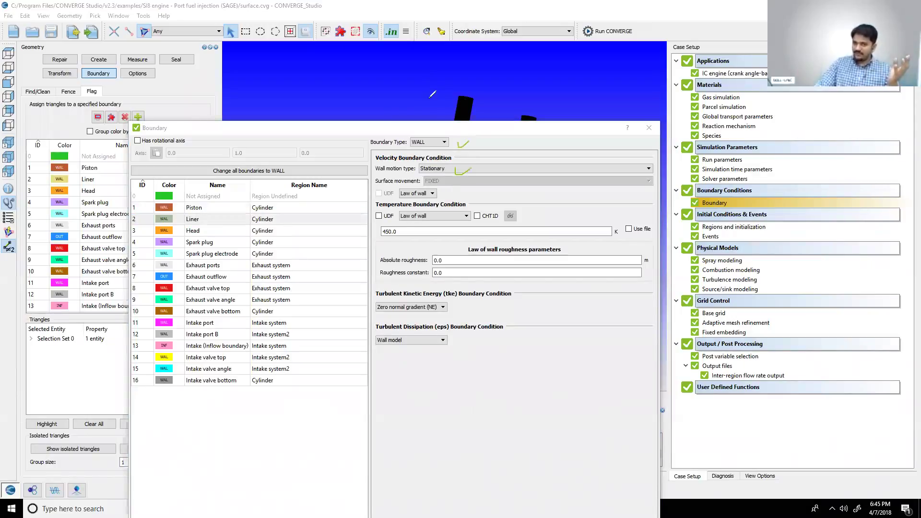
pyautogui.press('e')
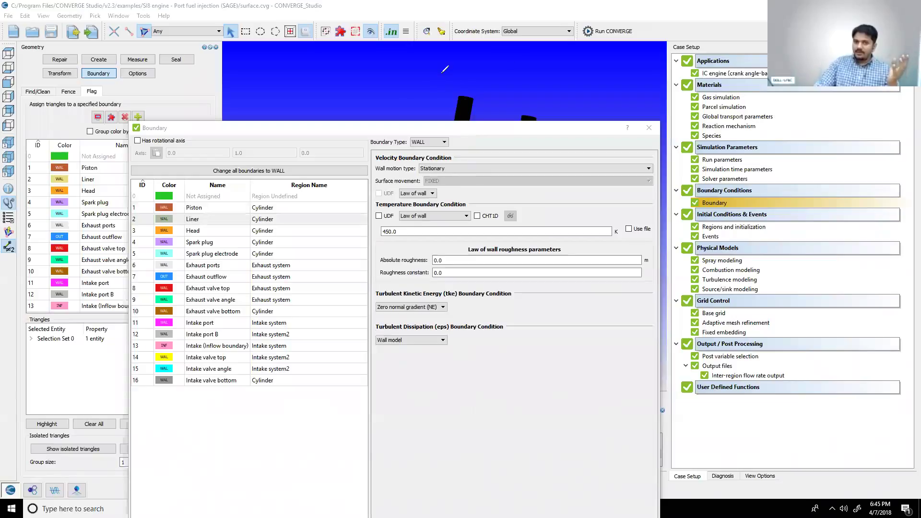
# Examine the Spark plug's wall type and temperature condition, and compare them with the Piston boundary.
pyautogui.click(216, 243)
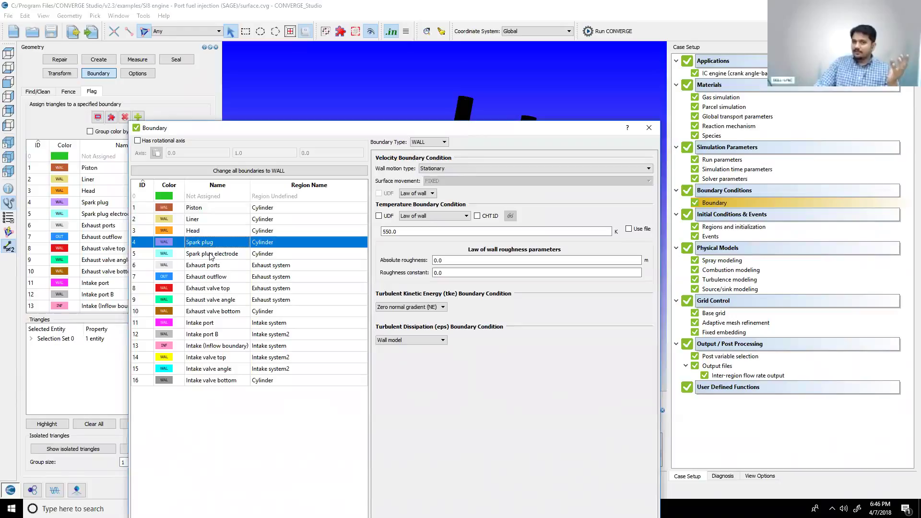
pyautogui.moveTo(460, 144)
pyautogui.mouseDown()
pyautogui.moveTo(464, 151)
pyautogui.moveTo(476, 139)
pyautogui.mouseUp()
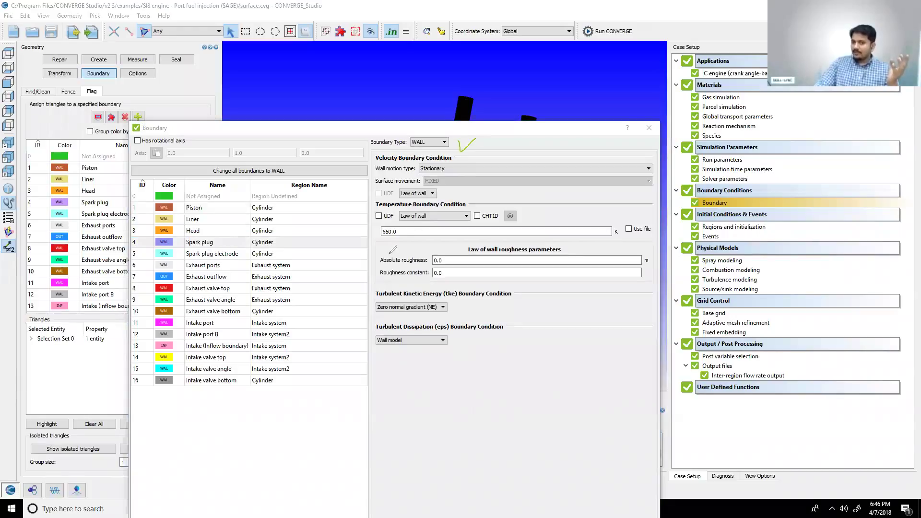
pyautogui.moveTo(386, 224)
pyautogui.mouseDown()
pyautogui.moveTo(407, 232)
pyautogui.moveTo(394, 221)
pyautogui.mouseUp()
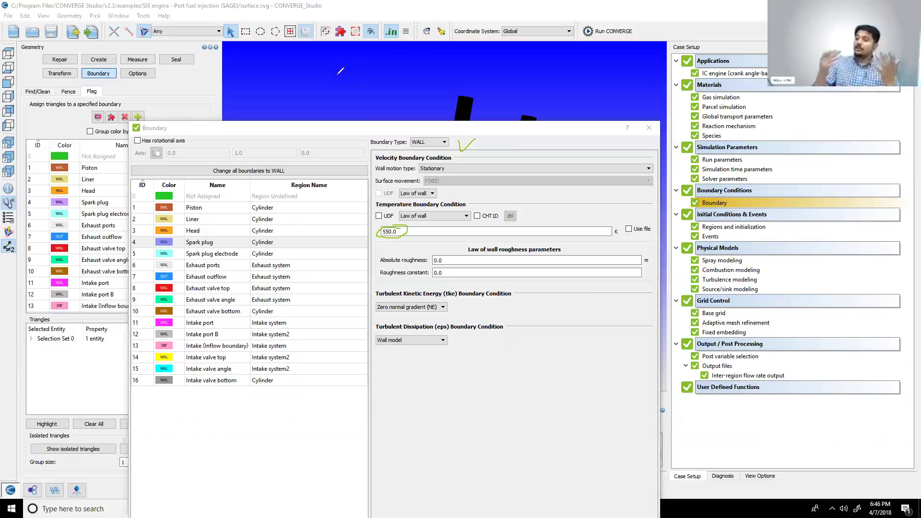
pyautogui.click(209, 209)
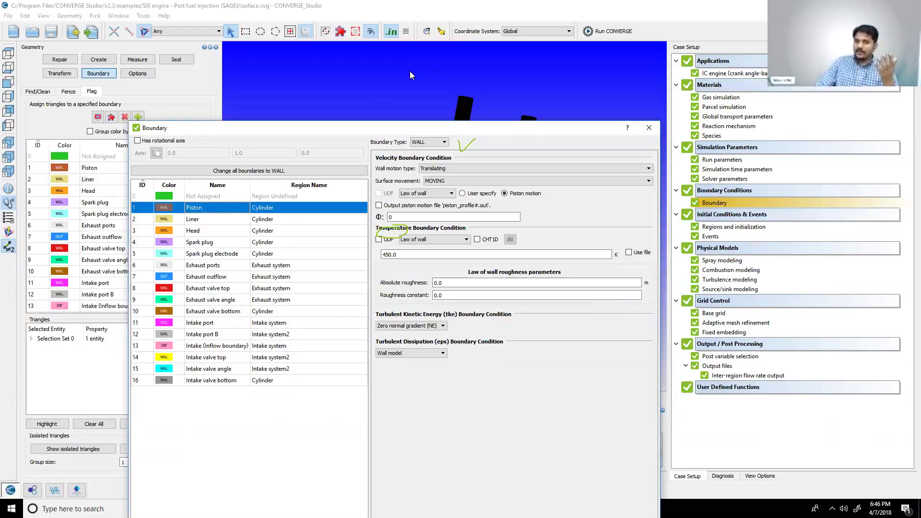
pyautogui.press('Escape')
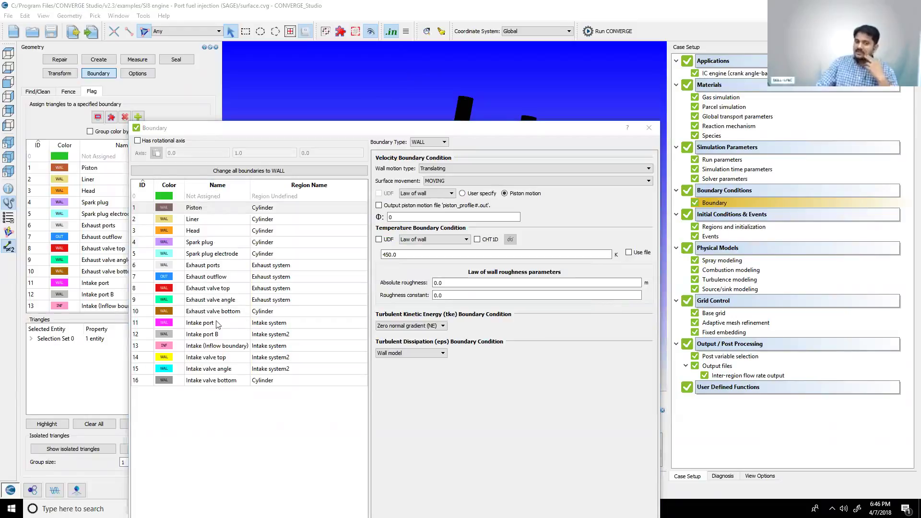
# Examine the boundary type, wall motion type, surface movement and motion option of the Exhaust valve angle boundary.
pyautogui.click(219, 300)
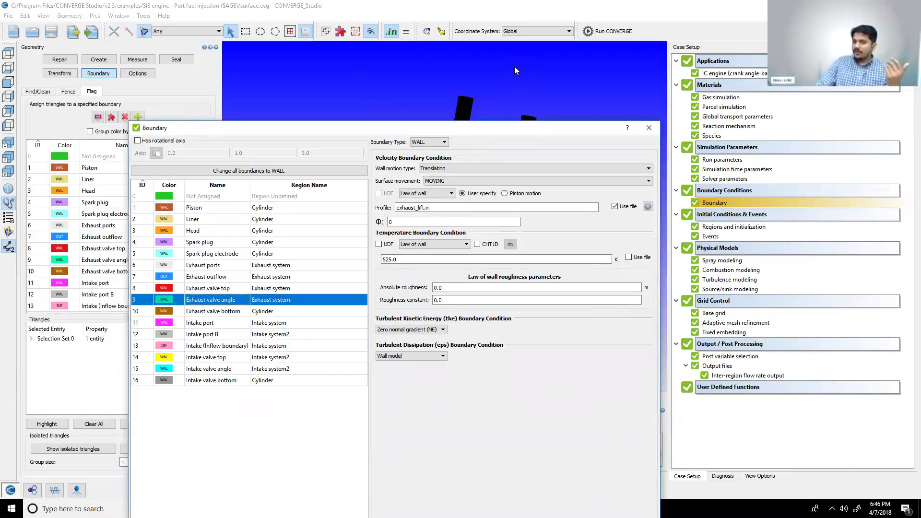
pyautogui.hotkey('ctrl', '2')
pyautogui.moveTo(459, 139)
pyautogui.mouseDown()
pyautogui.moveTo(477, 137)
pyautogui.moveTo(476, 162)
pyautogui.moveTo(455, 191)
pyautogui.moveTo(469, 176)
pyautogui.mouseUp()
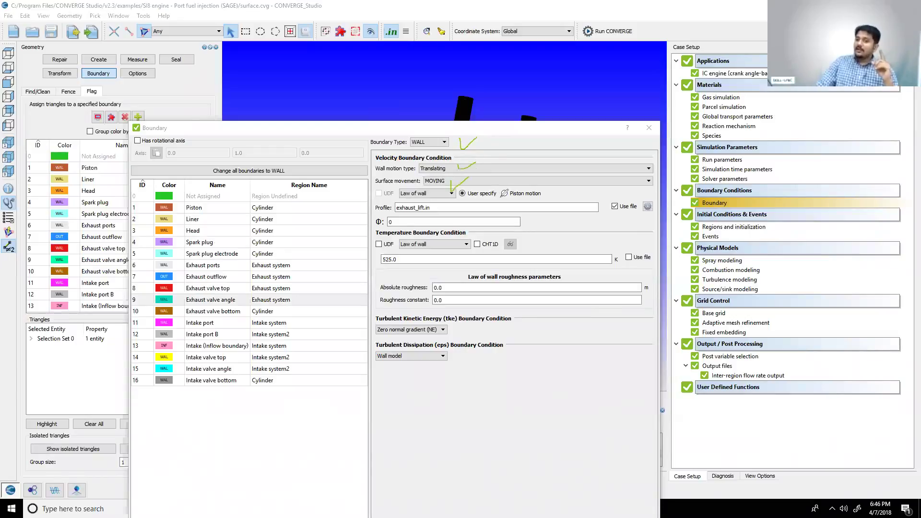
pyautogui.moveTo(558, 188)
pyautogui.mouseDown()
pyautogui.moveTo(550, 199)
pyautogui.moveTo(558, 199)
pyautogui.mouseUp()
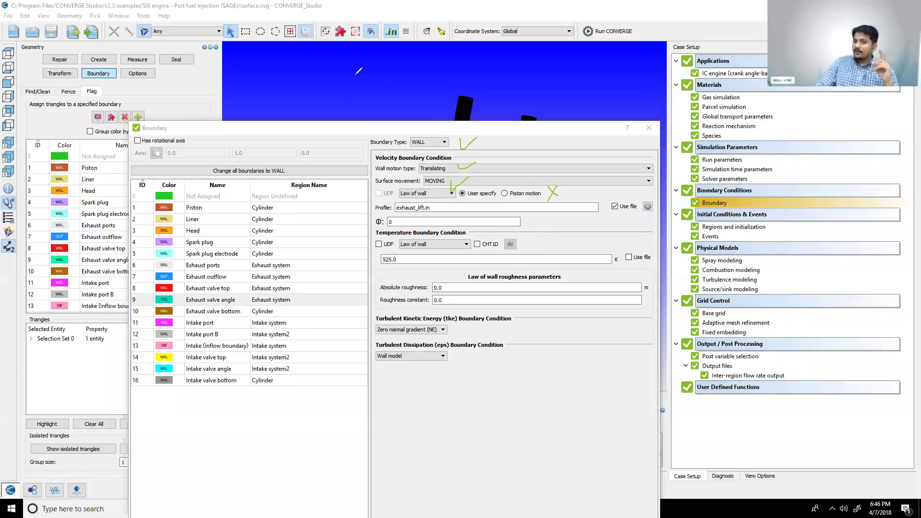
# Open the exhaust valve's exhaust_lift.in velocity profile and plot its lift against crank angle.
pyautogui.click(647, 207)
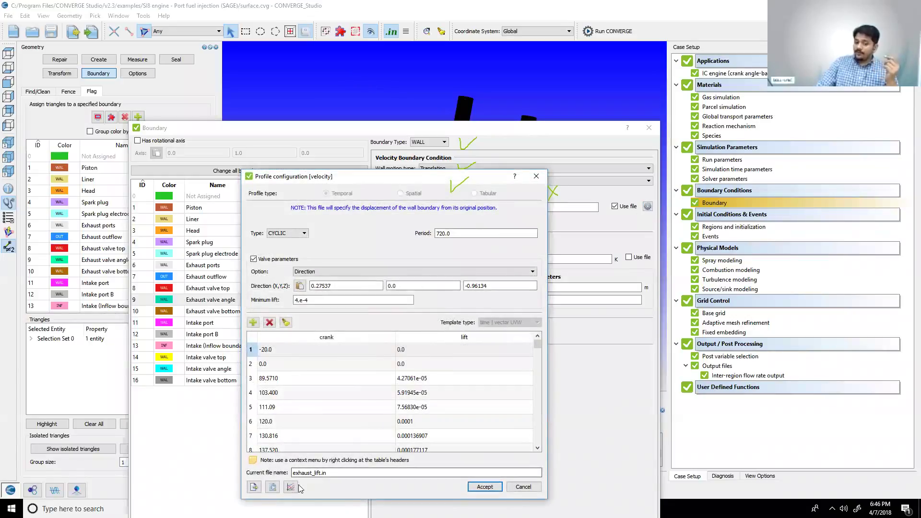
pyautogui.click(291, 486)
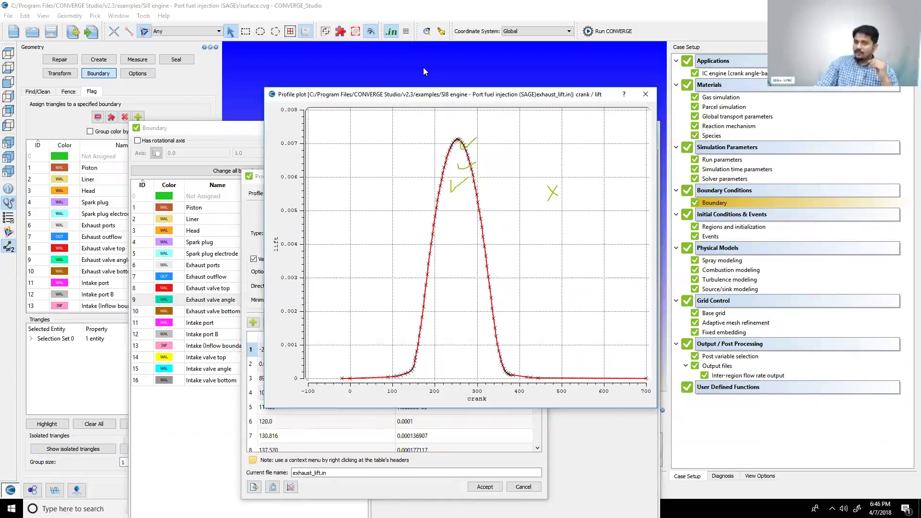
pyautogui.moveTo(523, 126)
pyautogui.mouseDown()
pyautogui.moveTo(564, 128)
pyautogui.moveTo(526, 153)
pyautogui.moveTo(530, 168)
pyautogui.mouseUp()
pyautogui.moveTo(548, 140)
pyautogui.mouseDown()
pyautogui.moveTo(540, 169)
pyautogui.moveTo(547, 154)
pyautogui.moveTo(552, 167)
pyautogui.moveTo(560, 154)
pyautogui.mouseUp()
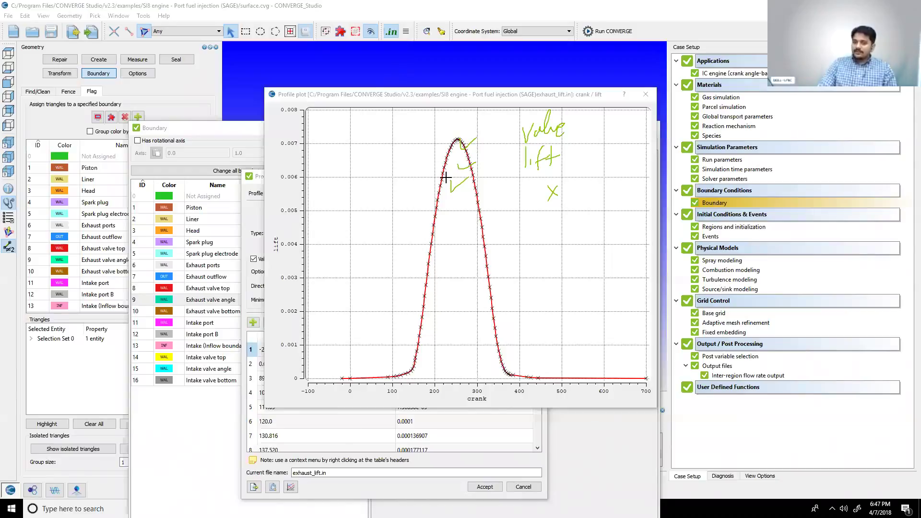
pyautogui.press('Escape')
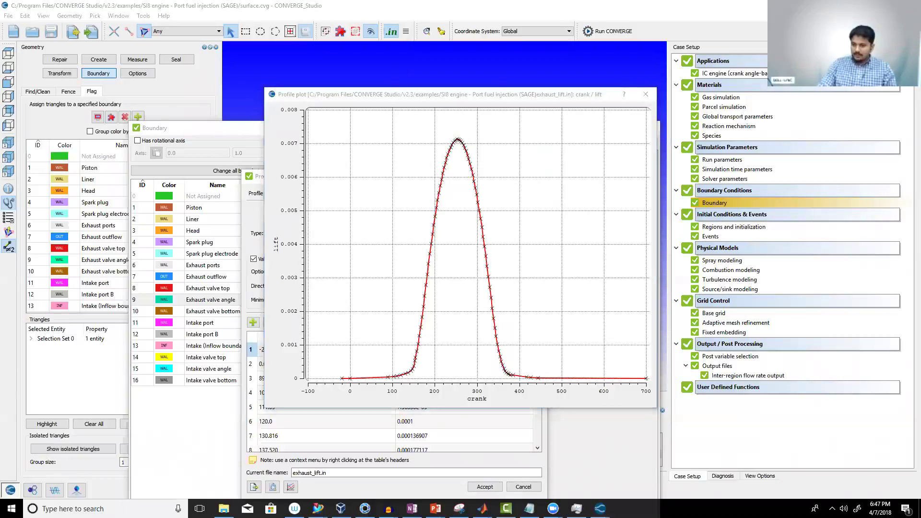
# Switch to OneNote and try drawing with the red pen on the existing section's page, undoing the strokes.
pyautogui.click(410, 509)
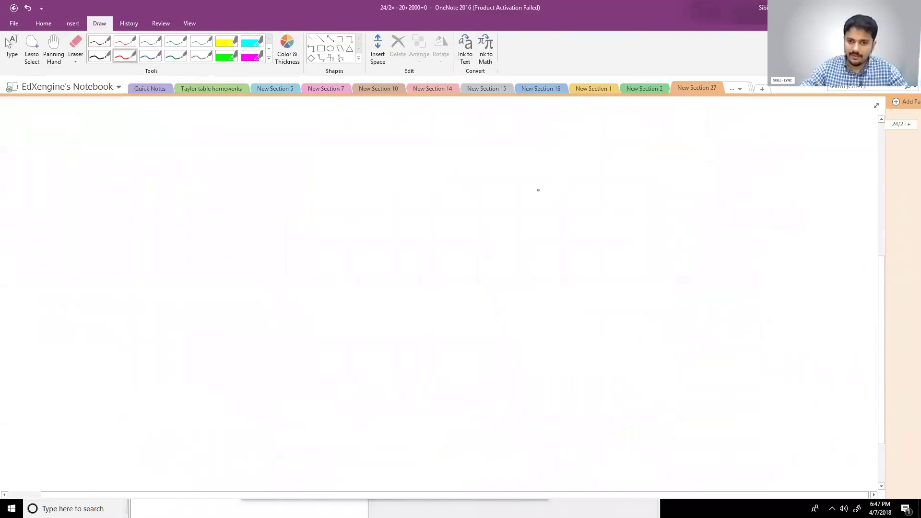
pyautogui.moveTo(409, 179)
pyautogui.mouseDown()
pyautogui.moveTo(424, 199)
pyautogui.moveTo(418, 230)
pyautogui.mouseUp()
pyautogui.hotkey('ctrl', 'z')
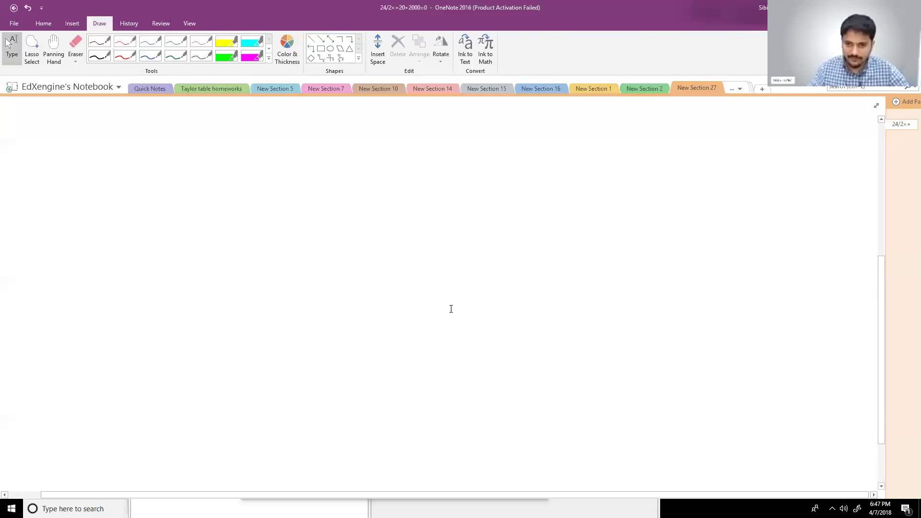
pyautogui.hotkey('ctrl', 'z')
pyautogui.hotkey('ctrl', 'z')
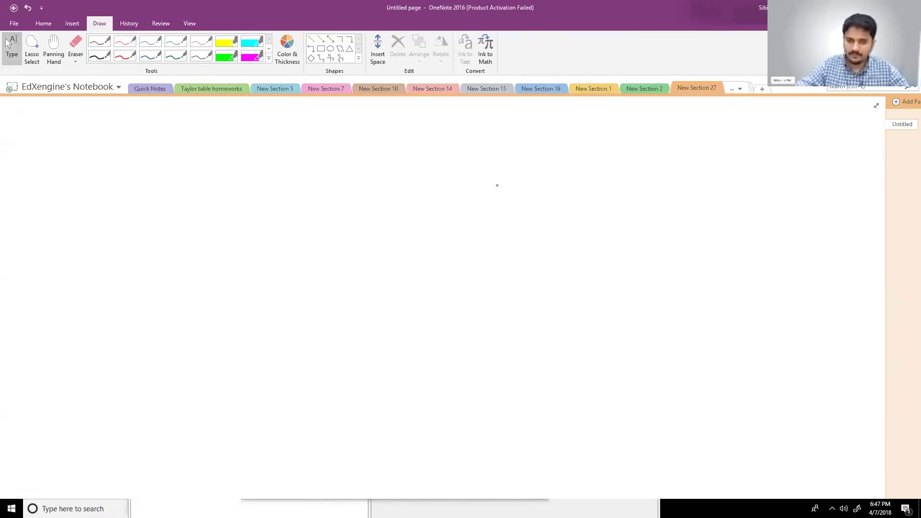
pyautogui.moveTo(477, 229); pyautogui.dragTo(499, 228)
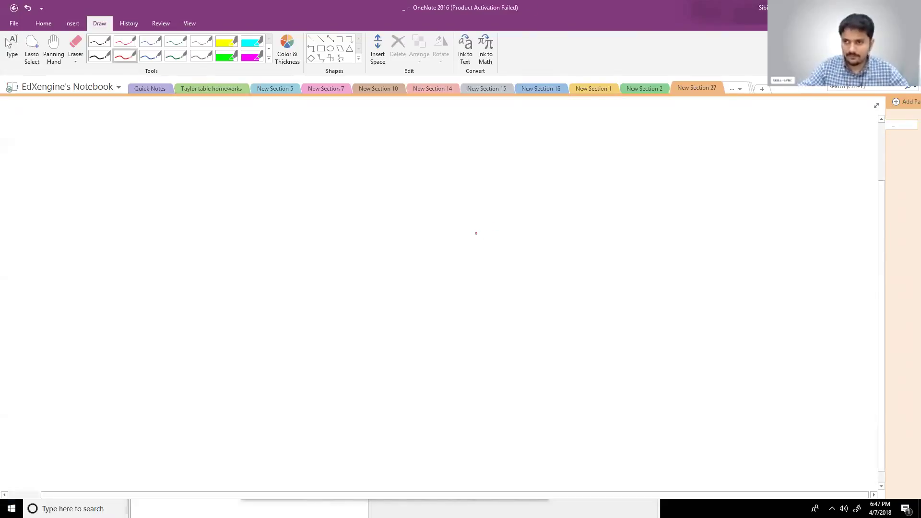
# Add a new notebook section and draw a short red test stroke on its blank page.
pyautogui.click(761, 89)
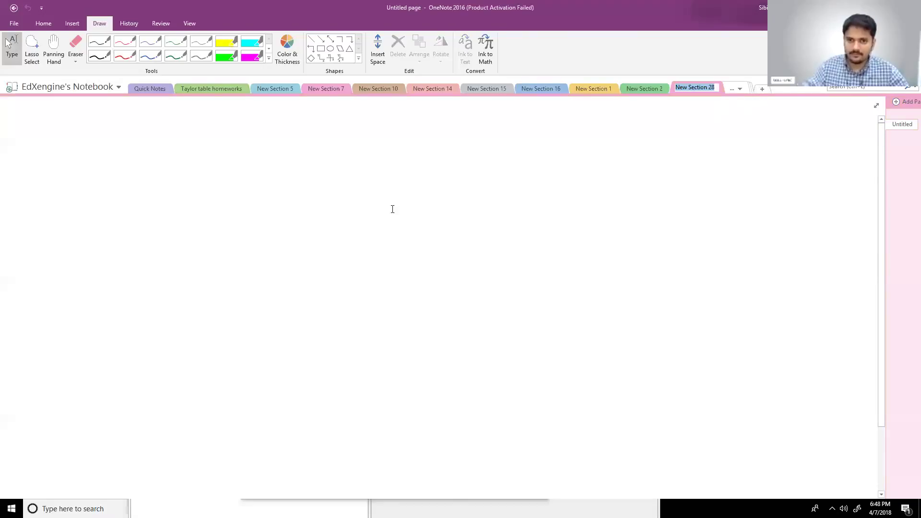
pyautogui.moveTo(389, 192)
pyautogui.mouseDown()
pyautogui.moveTo(418, 188)
pyautogui.moveTo(394, 197)
pyautogui.moveTo(391, 212)
pyautogui.mouseUp()
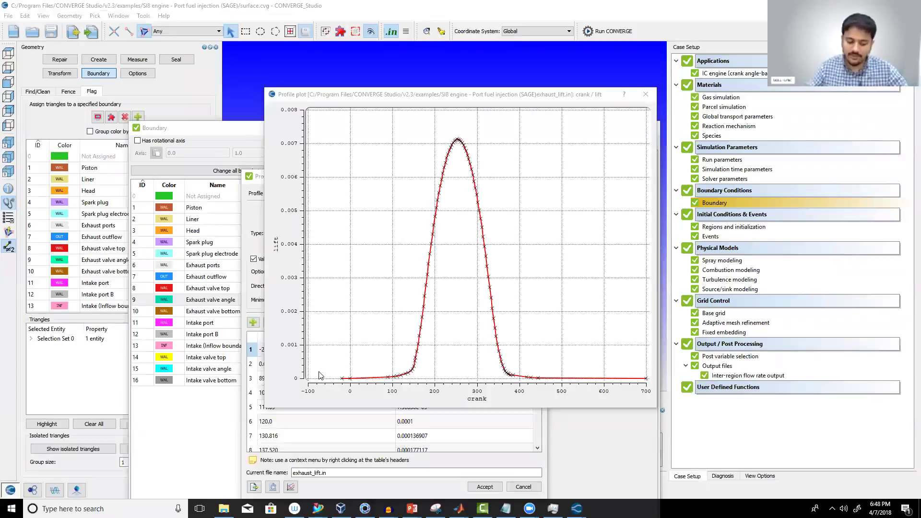
# Try to launch Snagit through the system search.
pyautogui.press('super')
pyautogui.write('p')
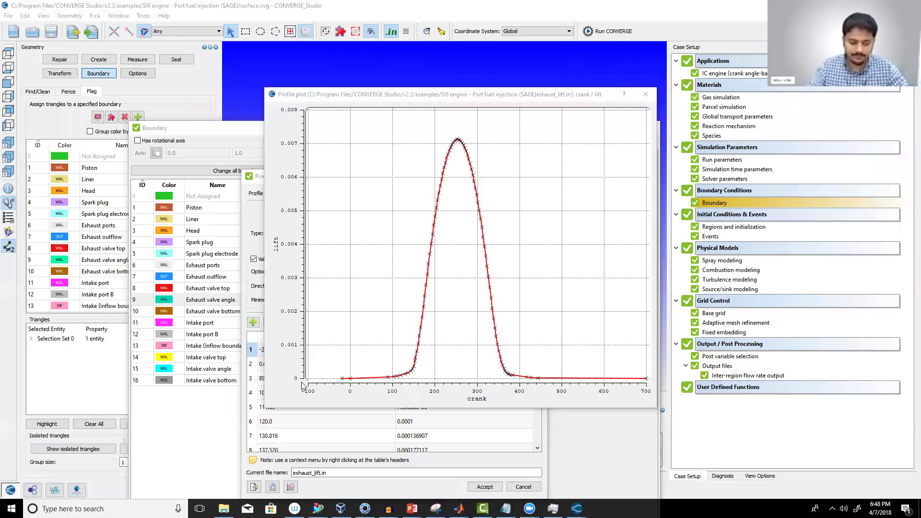
pyautogui.press('super')
pyautogui.write('snagit')
pyautogui.press('Return')
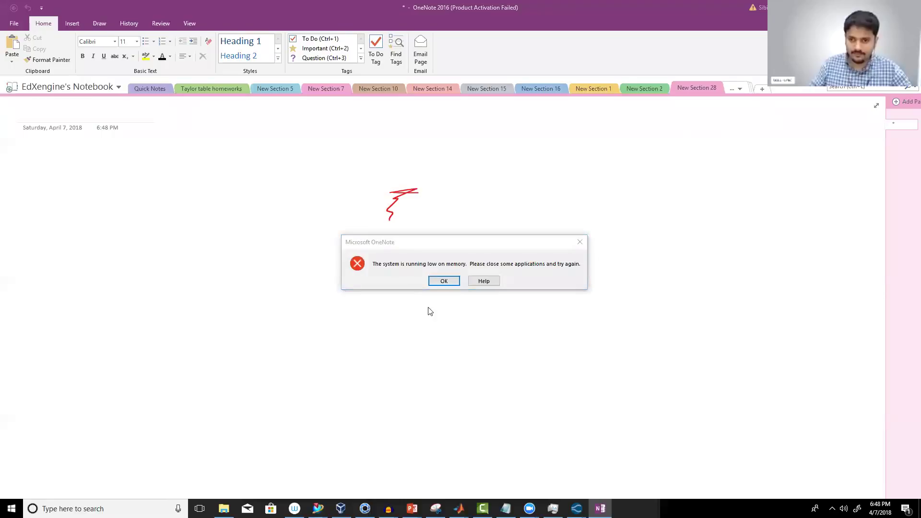
# Dismiss OneNote's low-memory message and close the Microsoft Office Activation Wizard.
pyautogui.click(444, 282)
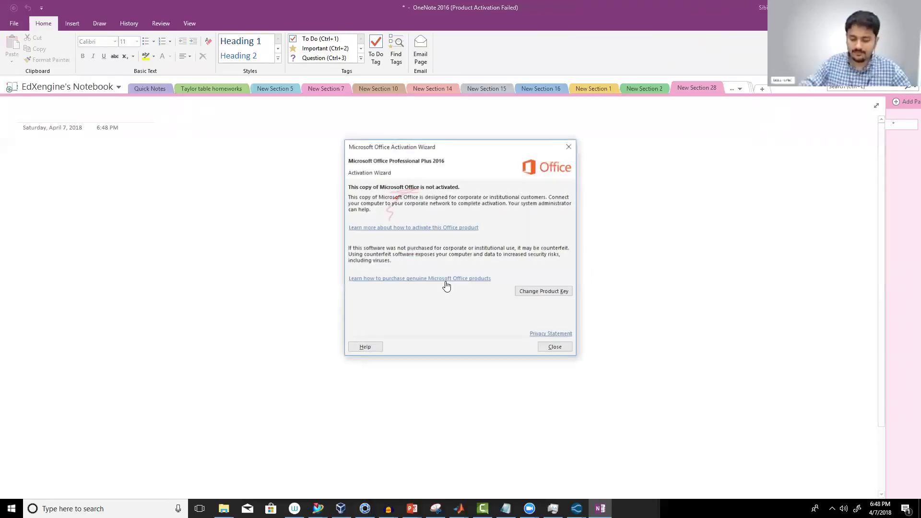
pyautogui.click(446, 279)
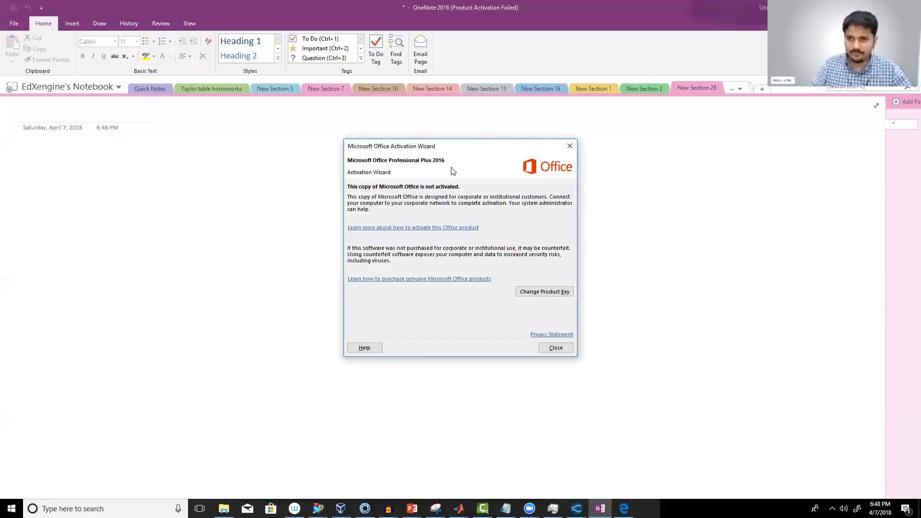
pyautogui.click(570, 146)
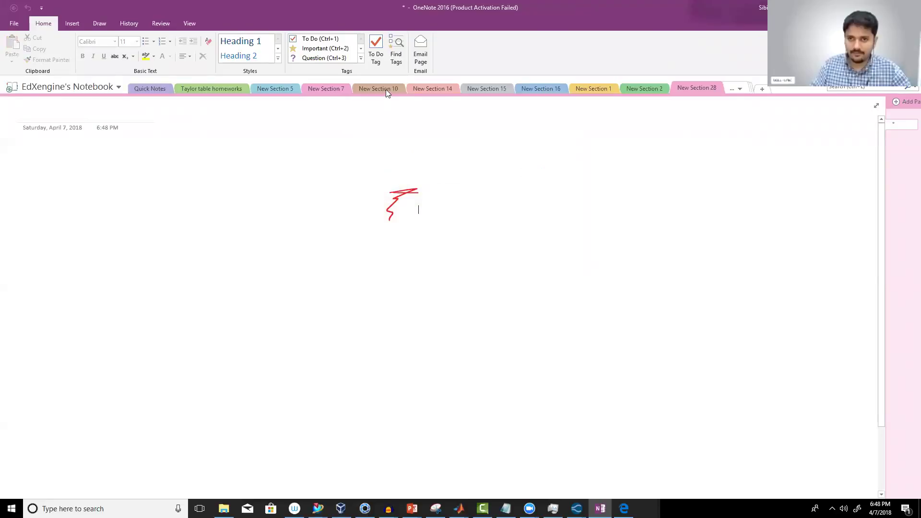
# Sketch in red pen a valve with a flared head and coil spring, connected through a pivoted rocker arm to a rounded cam.
pyautogui.click(100, 23)
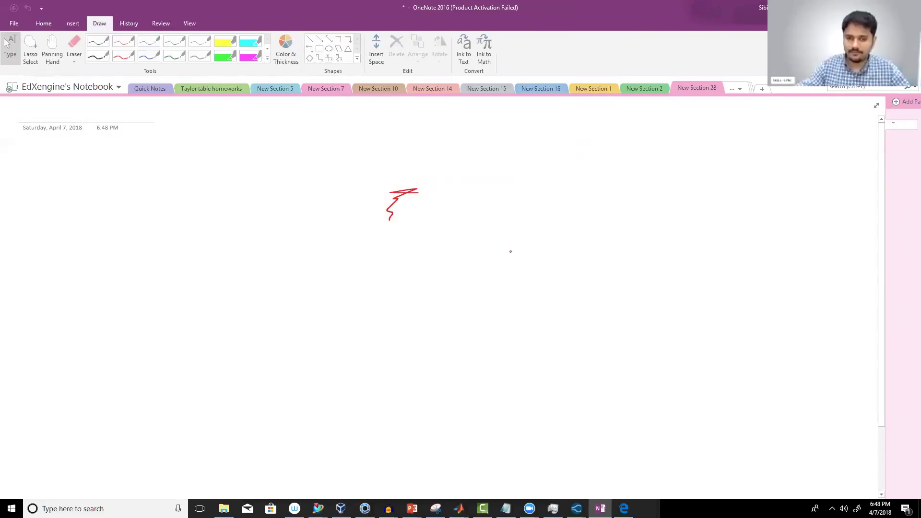
pyautogui.moveTo(481, 247)
pyautogui.mouseDown()
pyautogui.moveTo(501, 244)
pyautogui.moveTo(482, 299)
pyautogui.moveTo(449, 348)
pyautogui.moveTo(518, 343)
pyautogui.mouseUp()
pyautogui.moveTo(502, 246)
pyautogui.mouseDown()
pyautogui.moveTo(497, 311)
pyautogui.moveTo(543, 340)
pyautogui.moveTo(505, 346)
pyautogui.mouseUp()
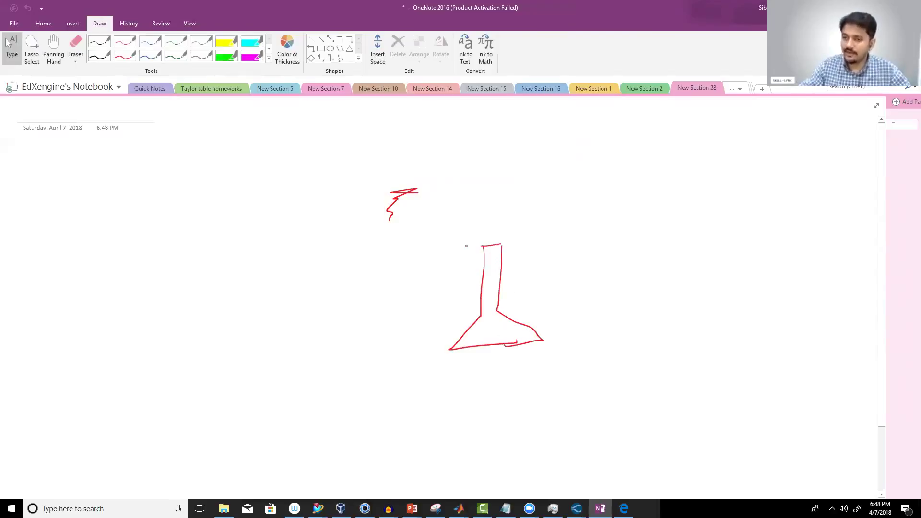
pyautogui.moveTo(488, 247)
pyautogui.mouseDown()
pyautogui.moveTo(472, 260)
pyautogui.moveTo(490, 255)
pyautogui.moveTo(493, 272)
pyautogui.moveTo(480, 270)
pyautogui.moveTo(500, 277)
pyautogui.moveTo(469, 288)
pyautogui.moveTo(509, 287)
pyautogui.moveTo(471, 303)
pyautogui.moveTo(502, 243)
pyautogui.mouseUp()
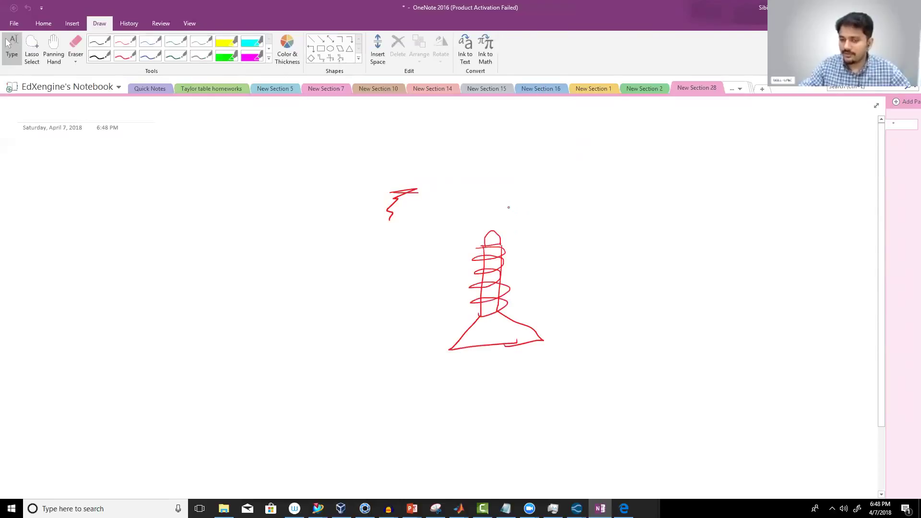
pyautogui.moveTo(505, 210)
pyautogui.mouseDown()
pyautogui.moveTo(496, 229)
pyautogui.moveTo(542, 229)
pyautogui.moveTo(541, 208)
pyautogui.moveTo(598, 199)
pyautogui.moveTo(602, 219)
pyautogui.moveTo(565, 233)
pyautogui.moveTo(565, 264)
pyautogui.moveTo(546, 264)
pyautogui.moveTo(552, 217)
pyautogui.moveTo(594, 226)
pyautogui.moveTo(582, 268)
pyautogui.moveTo(619, 276)
pyautogui.moveTo(636, 250)
pyautogui.moveTo(609, 220)
pyautogui.moveTo(609, 245)
pyautogui.mouseUp()
pyautogui.moveTo(610, 239)
pyautogui.mouseDown()
pyautogui.moveTo(610, 262)
pyautogui.moveTo(622, 253)
pyautogui.mouseUp()
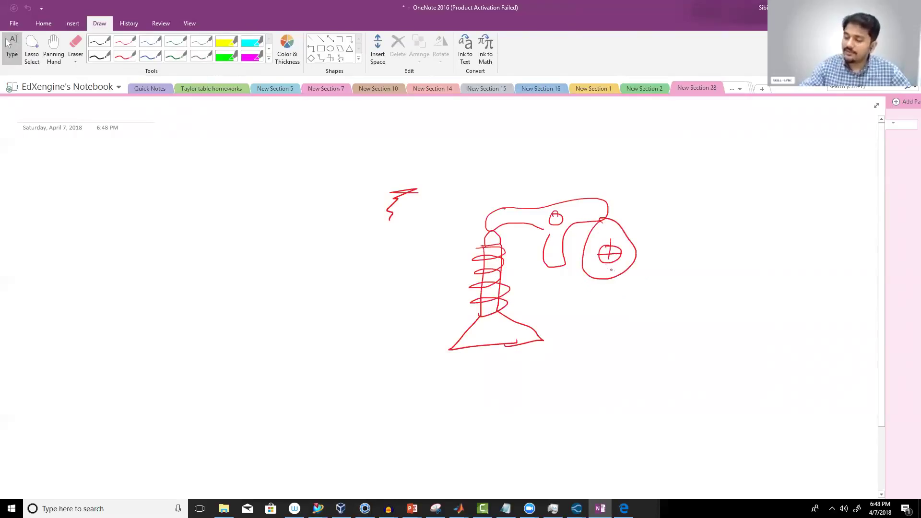
# Draw an arrow leading away from the cam and write the underlined label MBD beside it.
pyautogui.moveTo(619, 210); pyautogui.dragTo(644, 205)
pyautogui.moveTo(633, 201)
pyautogui.mouseDown()
pyautogui.moveTo(644, 205)
pyautogui.moveTo(638, 212)
pyautogui.moveTo(679, 197)
pyautogui.moveTo(681, 210)
pyautogui.mouseUp()
pyautogui.moveTo(683, 212); pyautogui.dragTo(687, 210)
pyautogui.moveTo(692, 198); pyautogui.dragTo(693, 211)
pyautogui.moveTo(666, 218); pyautogui.dragTo(705, 214)
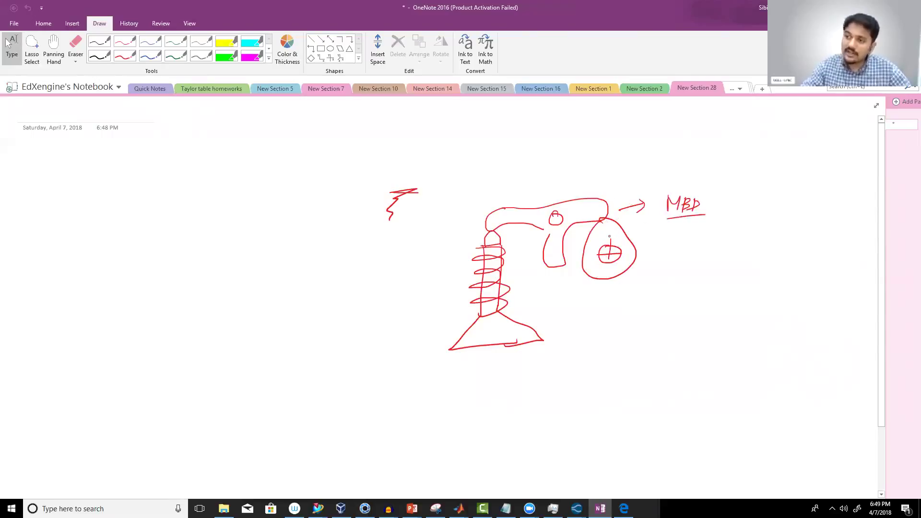
# Add motion arrows pointing up at the cam contact and down at the valve tip and valve head.
pyautogui.moveTo(605, 234); pyautogui.dragTo(601, 219)
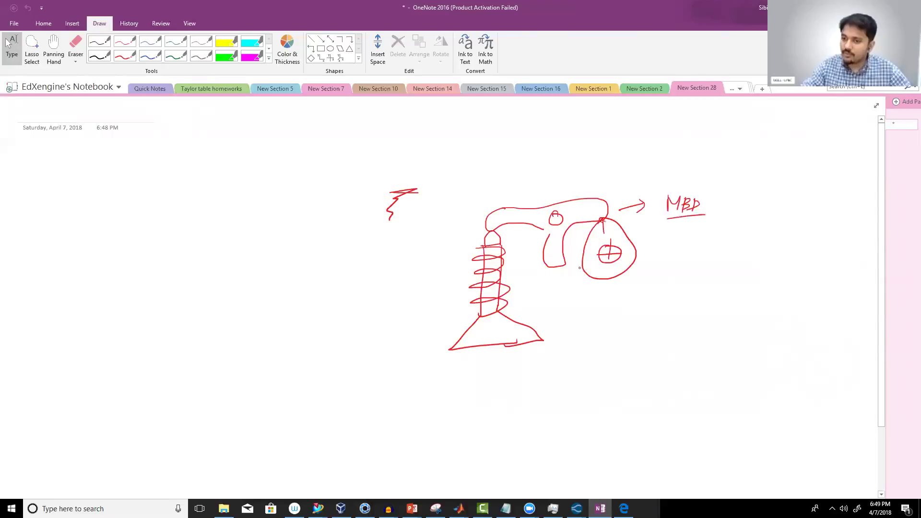
pyautogui.moveTo(492, 225); pyautogui.dragTo(490, 239)
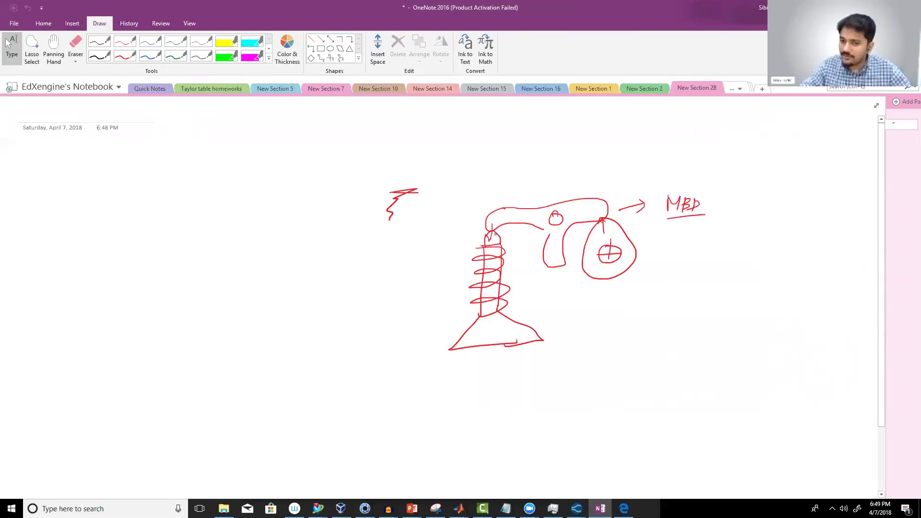
pyautogui.moveTo(472, 335); pyautogui.dragTo(477, 356)
# Sketch a graph of lift against t beside the valve, with a bell-shaped curve and an arrow leading away from it.
pyautogui.moveTo(585, 331); pyautogui.dragTo(577, 402)
pyautogui.moveTo(551, 389); pyautogui.dragTo(691, 388)
pyautogui.moveTo(630, 399); pyautogui.dragTo(631, 416)
pyautogui.moveTo(623, 405); pyautogui.dragTo(636, 401)
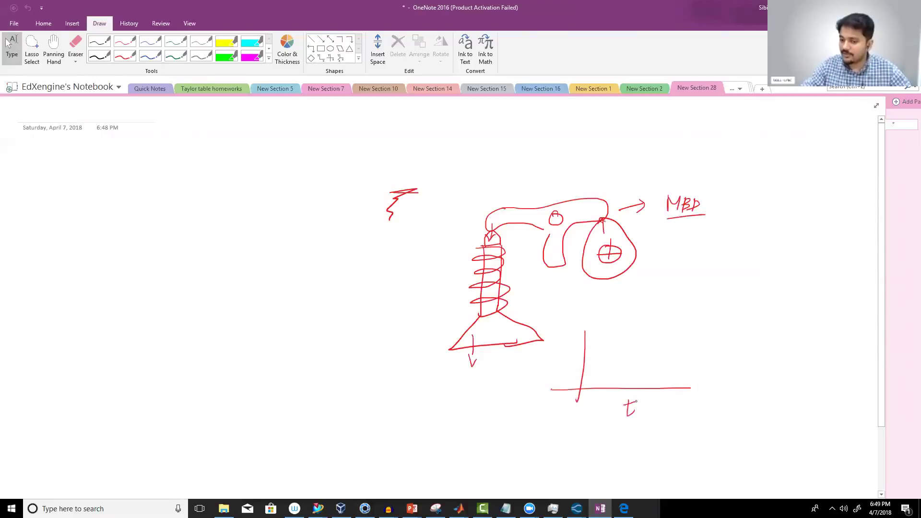
pyautogui.moveTo(559, 348); pyautogui.dragTo(560, 357)
pyautogui.moveTo(565, 340)
pyautogui.mouseDown()
pyautogui.moveTo(565, 359)
pyautogui.moveTo(573, 349)
pyautogui.mouseUp()
pyautogui.moveTo(571, 339)
pyautogui.mouseDown()
pyautogui.moveTo(582, 382)
pyautogui.moveTo(626, 374)
pyautogui.moveTo(650, 326)
pyautogui.moveTo(669, 338)
pyautogui.moveTo(679, 370)
pyautogui.moveTo(728, 379)
pyautogui.mouseUp()
pyautogui.moveTo(673, 343)
pyautogui.mouseDown()
pyautogui.moveTo(742, 327)
pyautogui.moveTo(734, 333)
pyautogui.mouseUp()
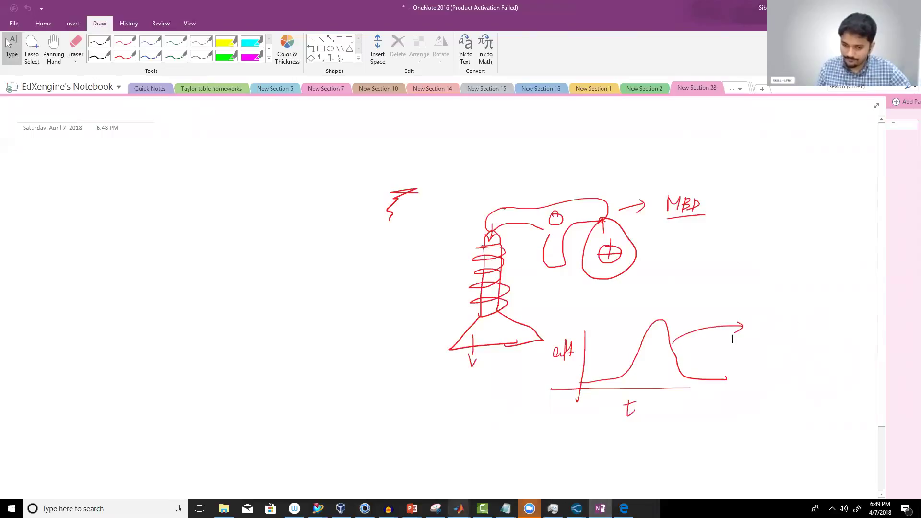
pyautogui.click(748, 307)
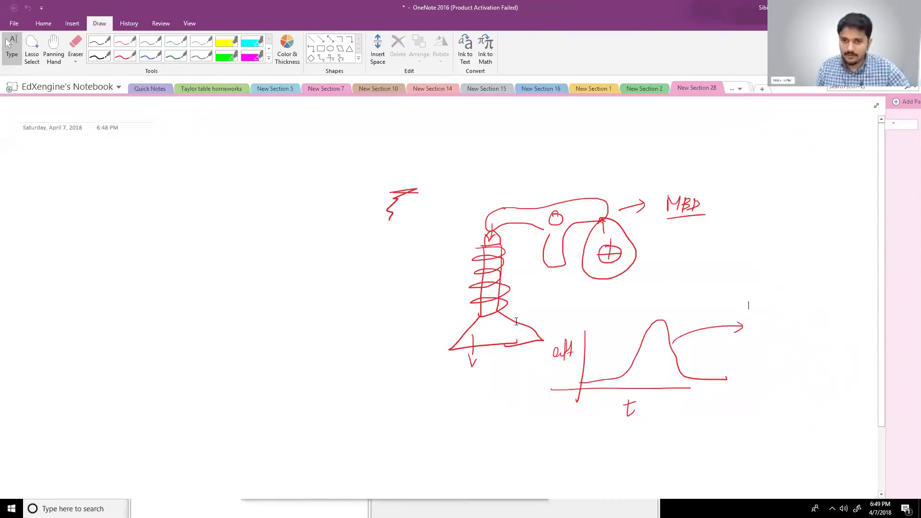
# Switch back to CONVERGE Studio and close the exhaust lift plot and the velocity profile configuration.
pyautogui.hotkey('alt', 'Tab')
pyautogui.press('Tab')
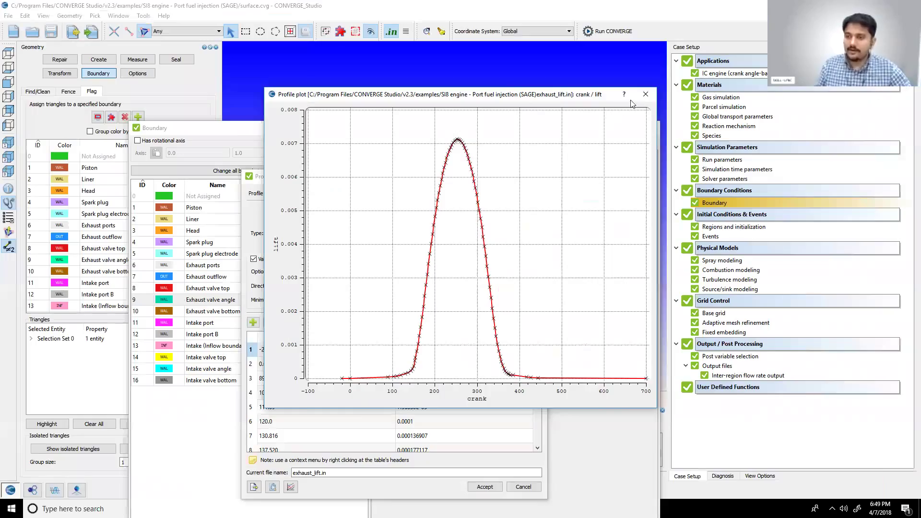
pyautogui.click(645, 94)
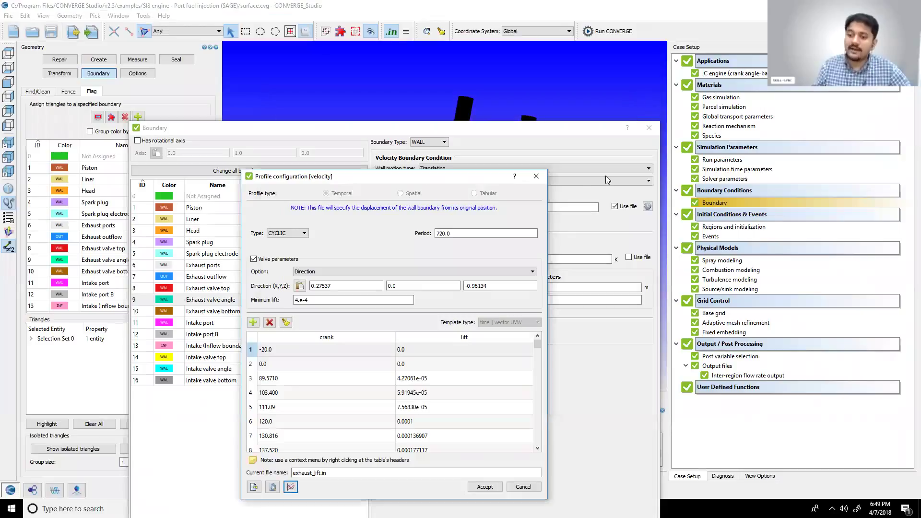
pyautogui.click(535, 176)
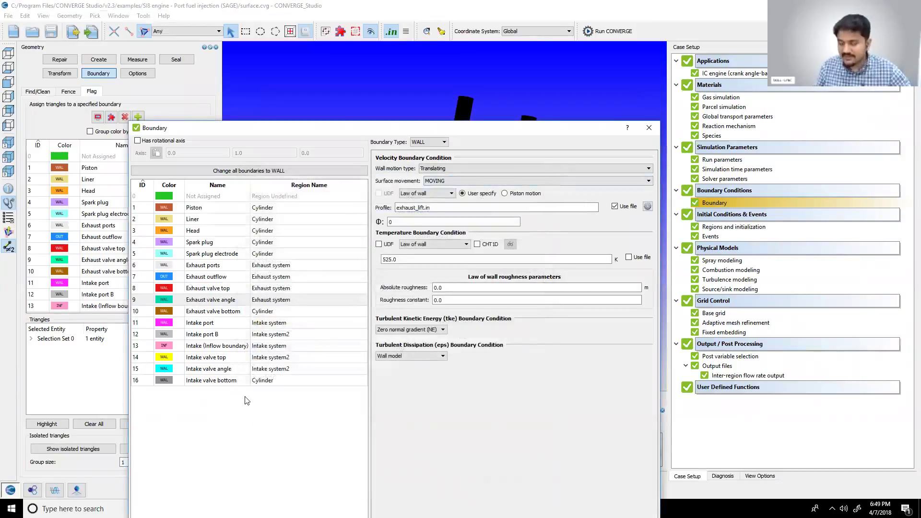
# Examine the Intake port's wall motion and temperature and the Intake valve angle's motion and lift profile, and close the Boundary dialog.
pyautogui.click(231, 323)
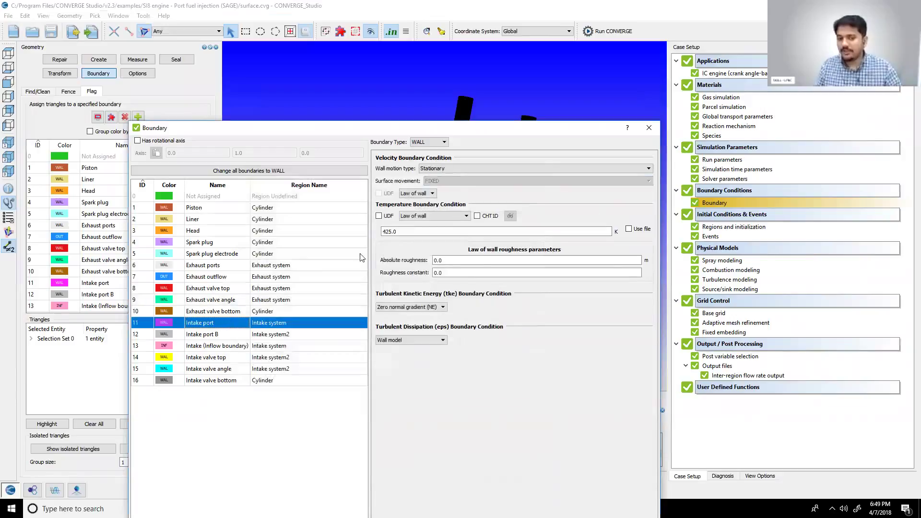
pyautogui.click(438, 168)
pyautogui.click(412, 246)
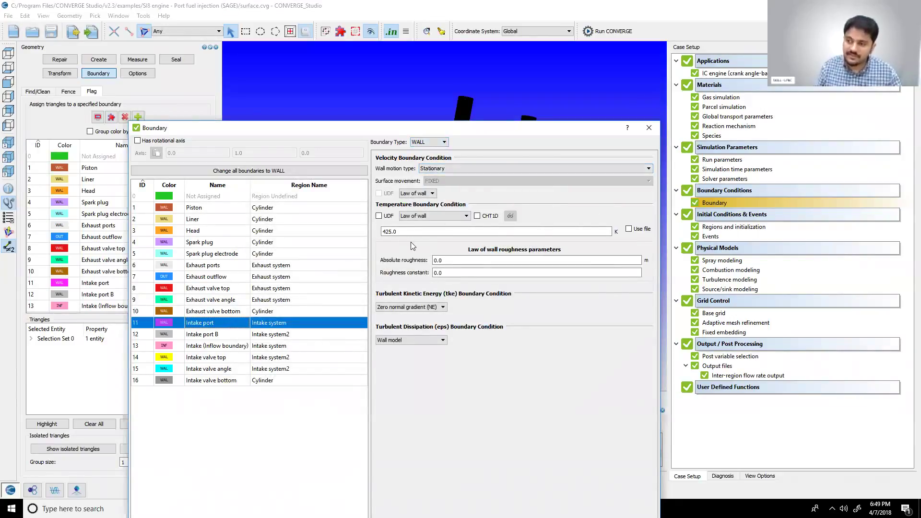
pyautogui.click(224, 369)
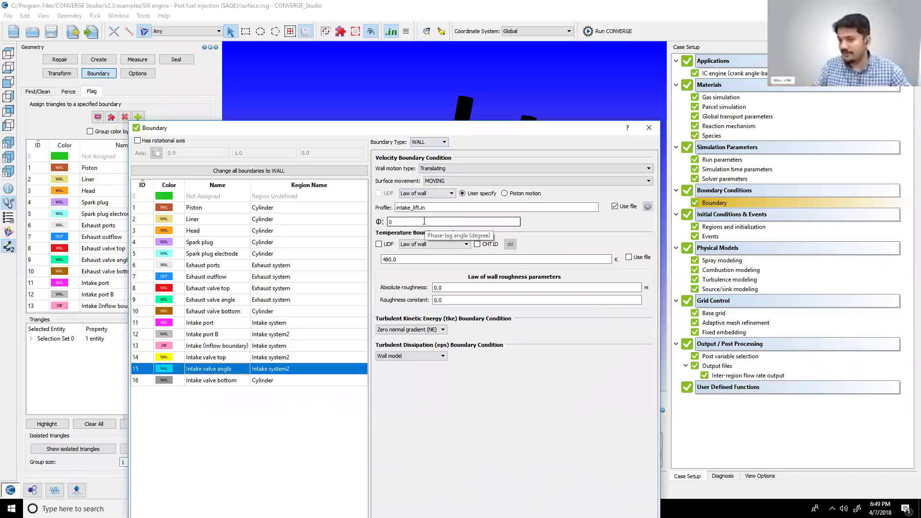
pyautogui.click(648, 132)
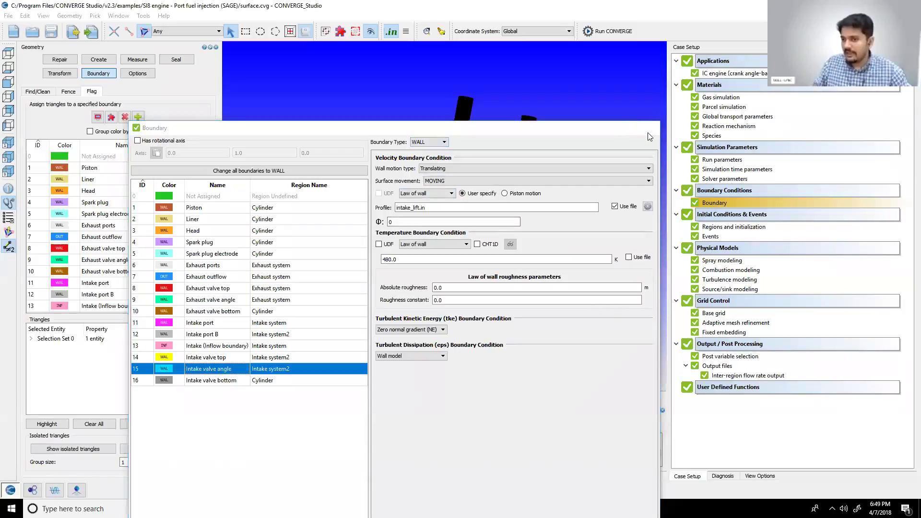
# Open Spray modeling to examine its evaporation settings and the injected species and rate shape of Injector 0.
pyautogui.doubleClick(715, 261)
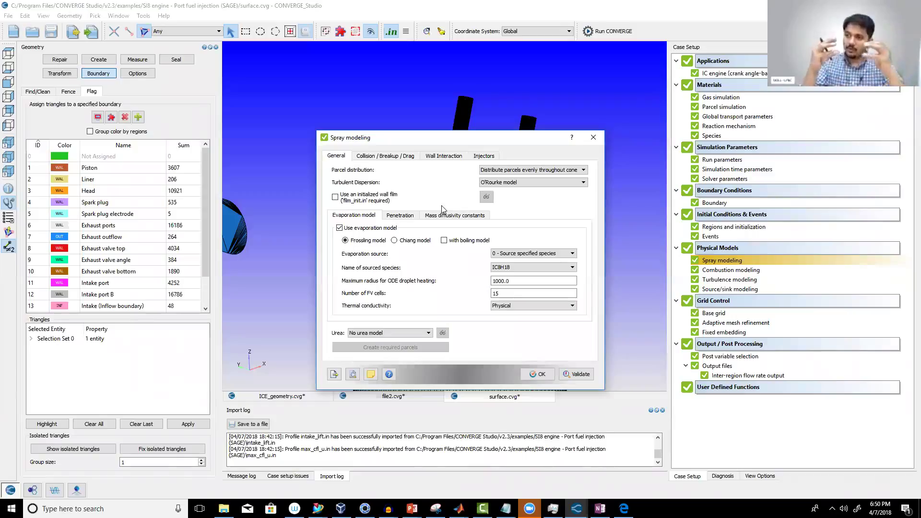
pyautogui.hotkey('ctrl', 's')
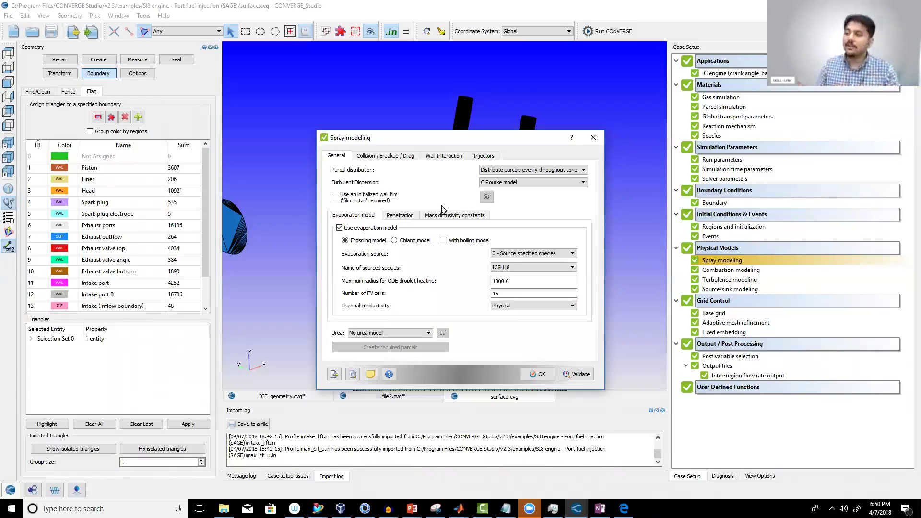
pyautogui.click(492, 155)
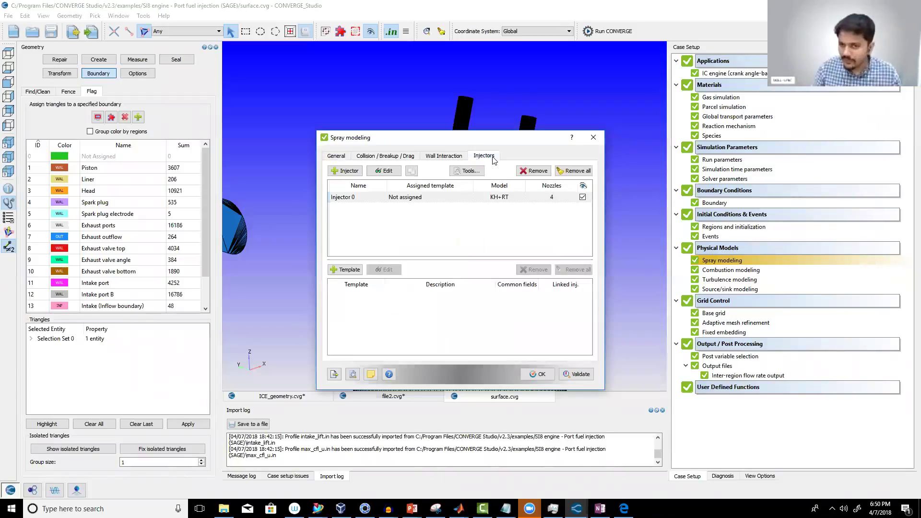
pyautogui.click(384, 171)
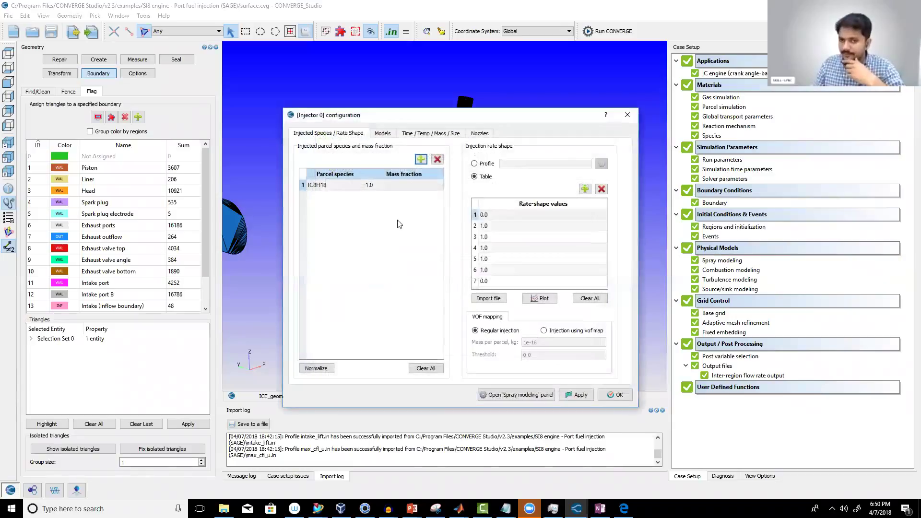
# Examine Injector 0's start of injection, injection duration and total injected mass, and close the injector and spray dialogs.
pyautogui.click(422, 134)
pyautogui.doubleClick(449, 194)
pyautogui.press('Tab')
pyautogui.press('Tab')
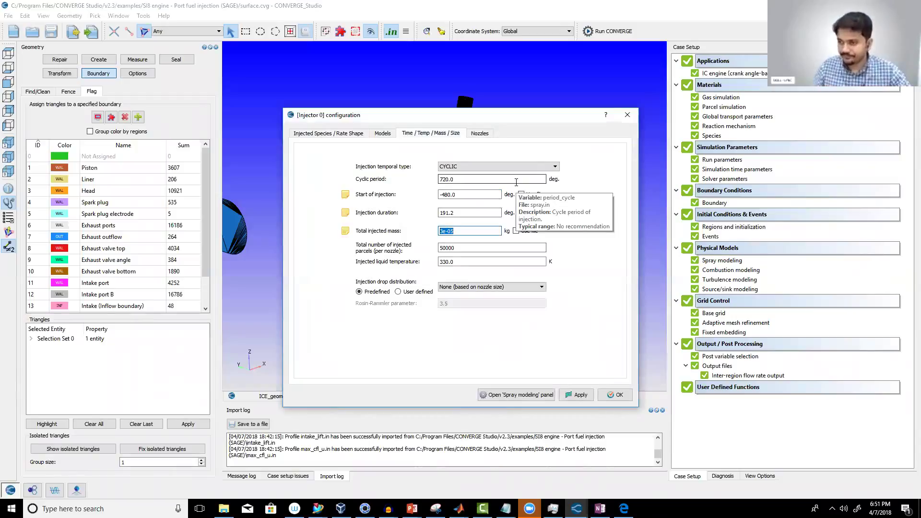
pyautogui.click(627, 115)
pyautogui.click(602, 135)
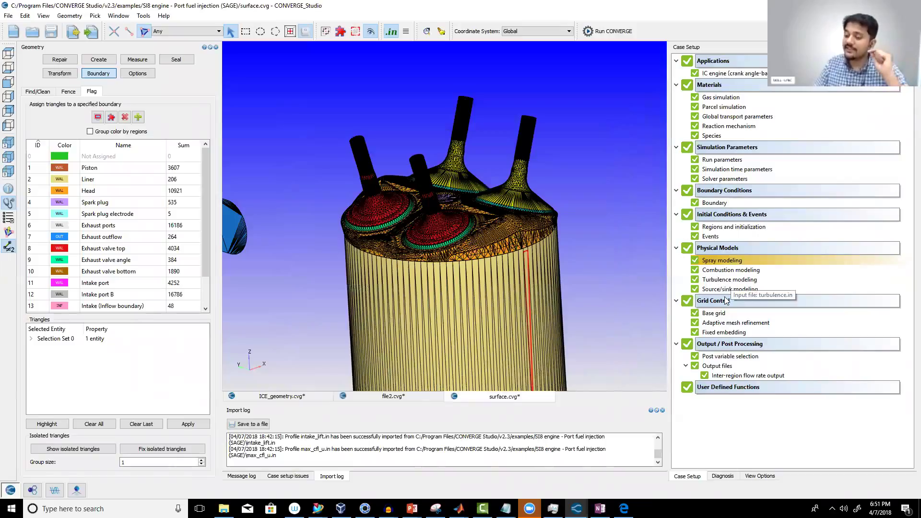
# Open Combustion modeling to examine the SAGE detailed chemistry solver settings, circle the SAGE model with a screen annotation, and close the dialog.
pyautogui.doubleClick(725, 272)
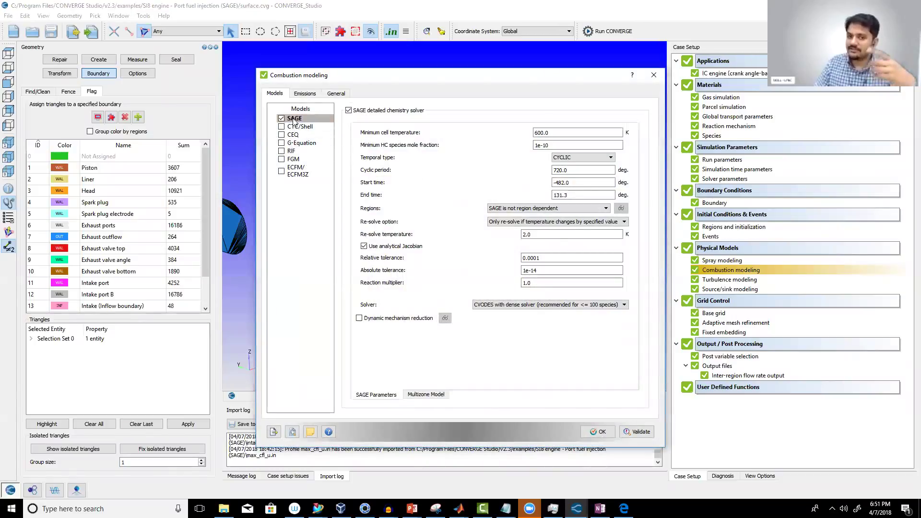
pyautogui.click(697, 434)
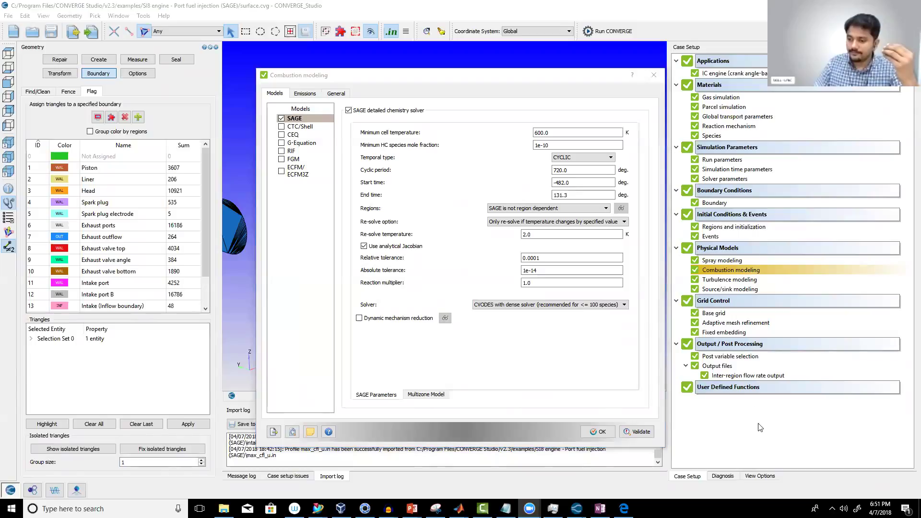
pyautogui.moveTo(316, 102)
pyautogui.mouseDown()
pyautogui.moveTo(282, 110)
pyautogui.moveTo(282, 130)
pyautogui.mouseUp()
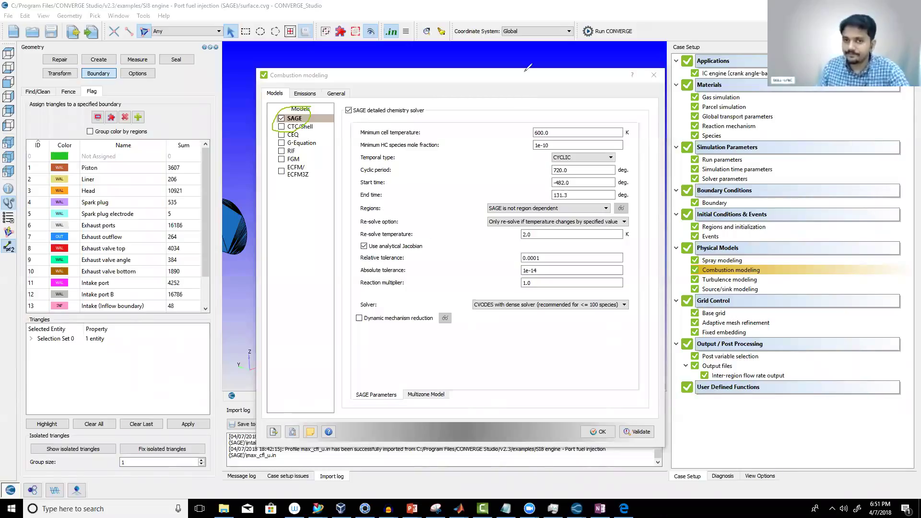
pyautogui.click(653, 75)
# Open Turbulence modeling to examine the available RANS models, keep RNG k-ε selected, and close the dialog.
pyautogui.doubleClick(730, 281)
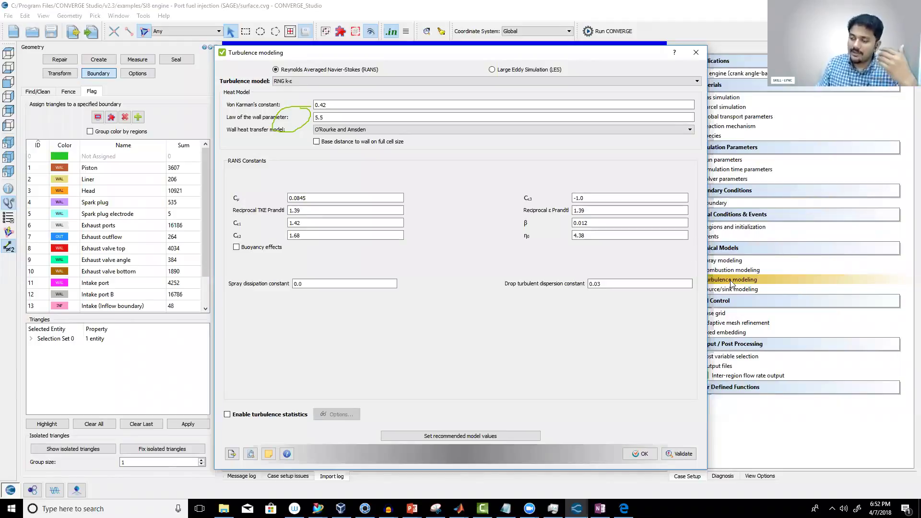
pyautogui.moveTo(419, 143)
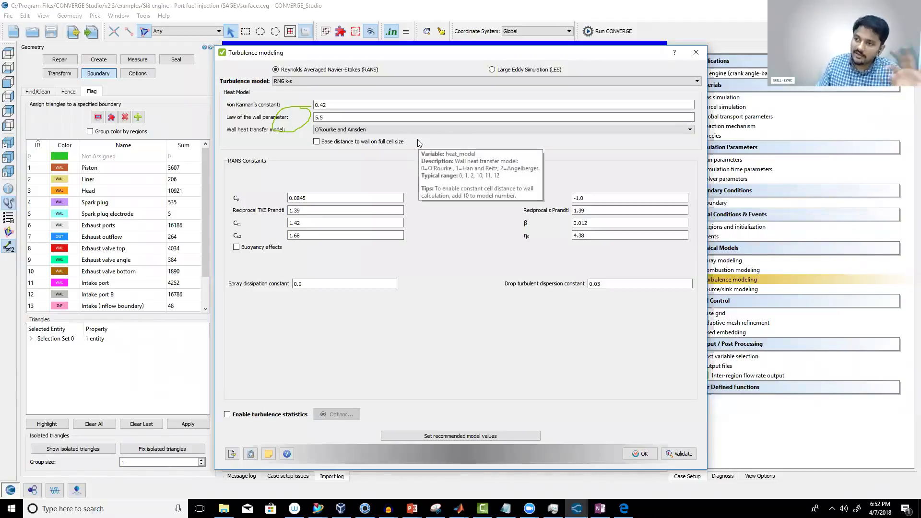
pyautogui.click(338, 79)
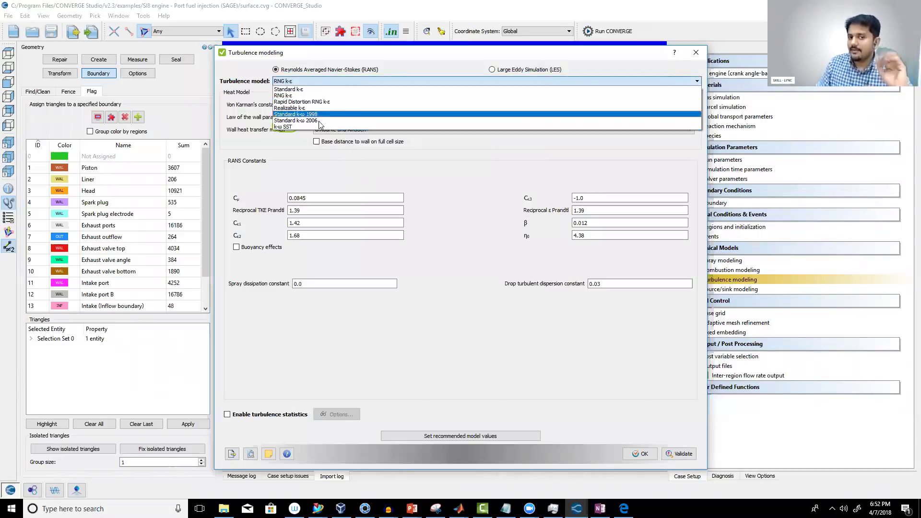
pyautogui.click(294, 96)
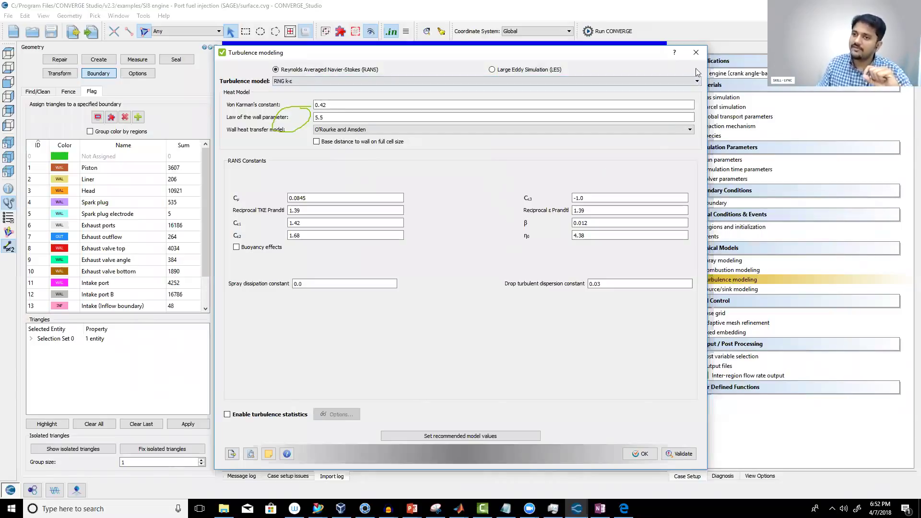
pyautogui.click(696, 52)
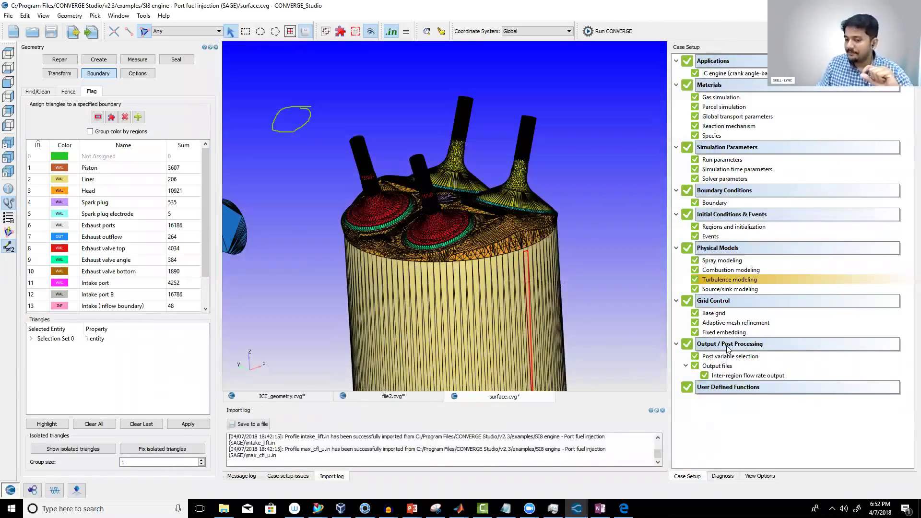
# Examine the base grid size, close its dialog, and open the Adaptive mesh refinement settings.
pyautogui.doubleClick(714, 312)
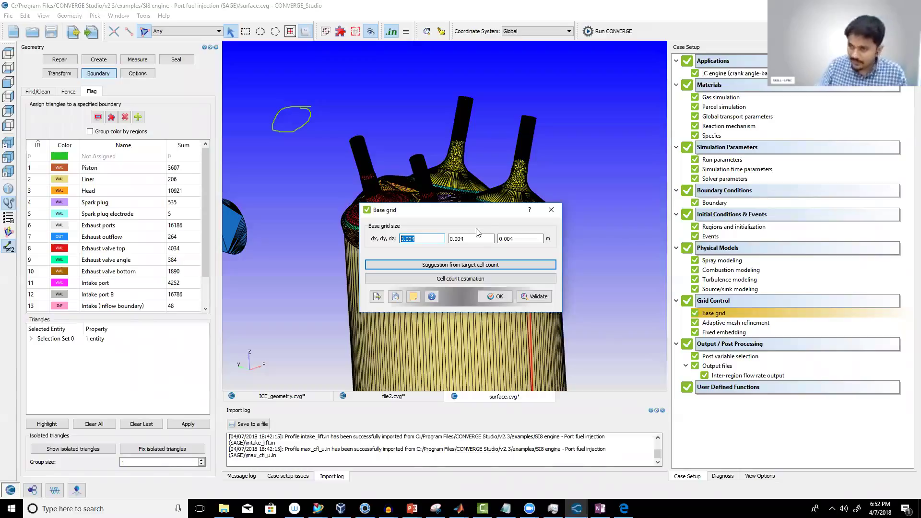
pyautogui.click(550, 210)
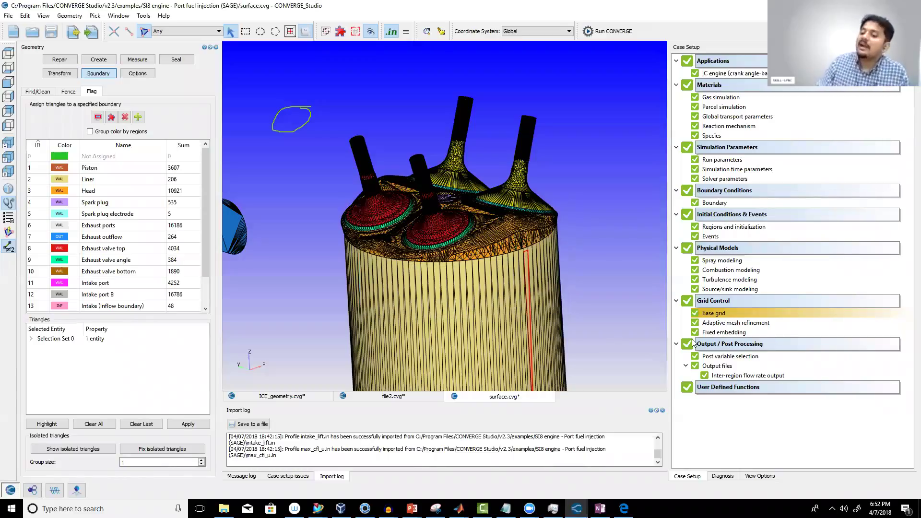
pyautogui.doubleClick(706, 322)
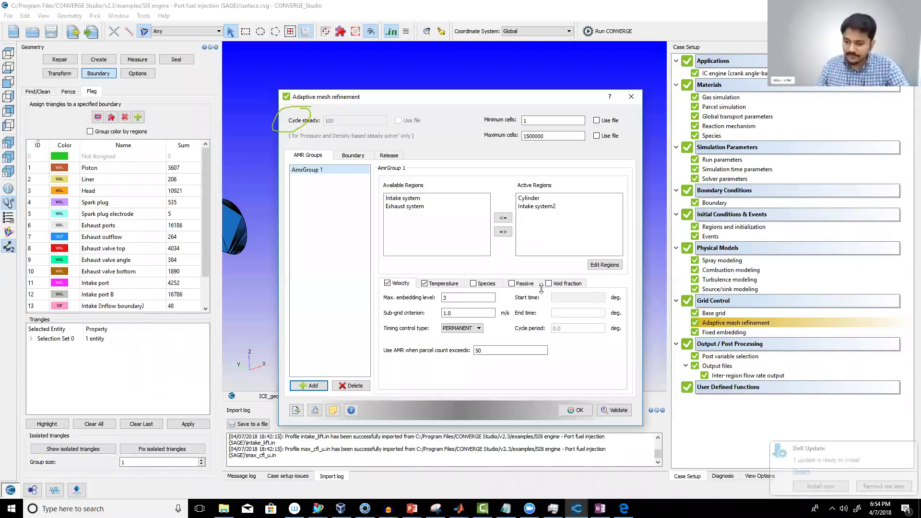
# Switch to OneNote, relaunch it, and dismiss the low-memory error and the Office activation wizard.
pyautogui.hotkey('alt', 'Tab')
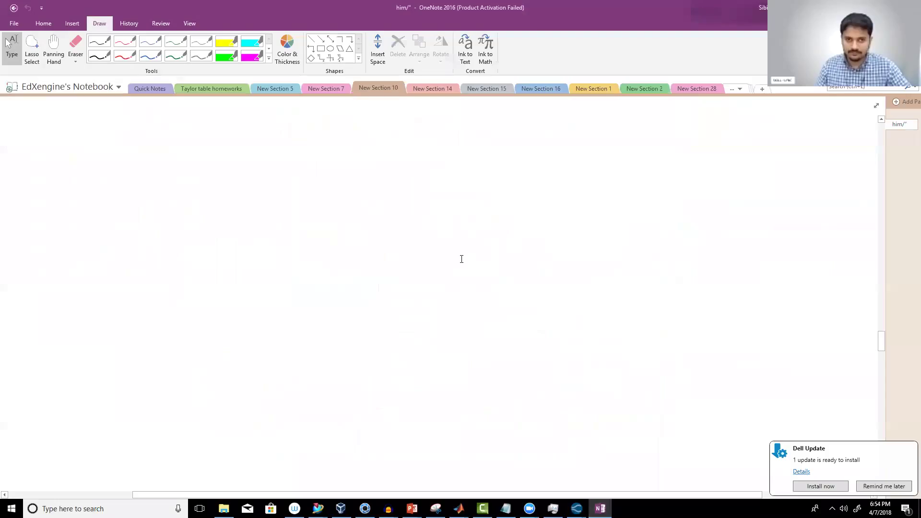
pyautogui.moveTo(393, 193); pyautogui.dragTo(498, 186)
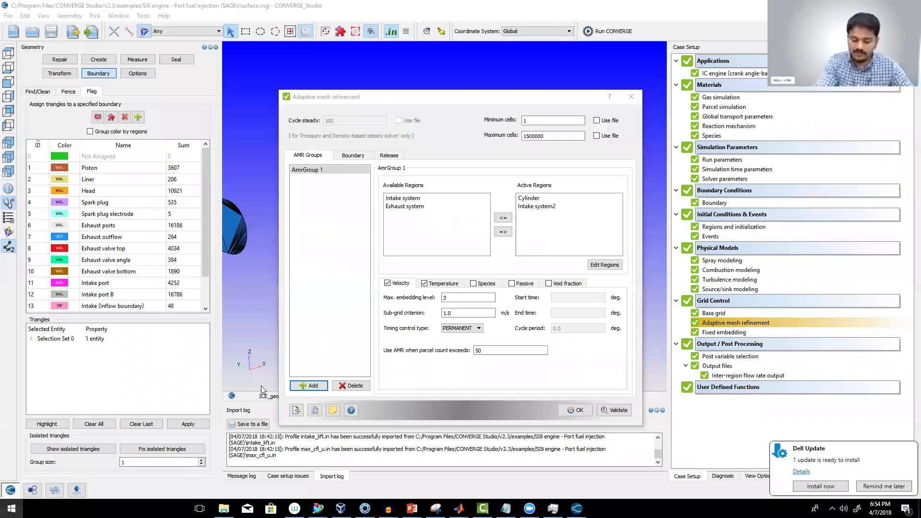
pyautogui.press('super')
pyautogui.write('one')
pyautogui.press('Return')
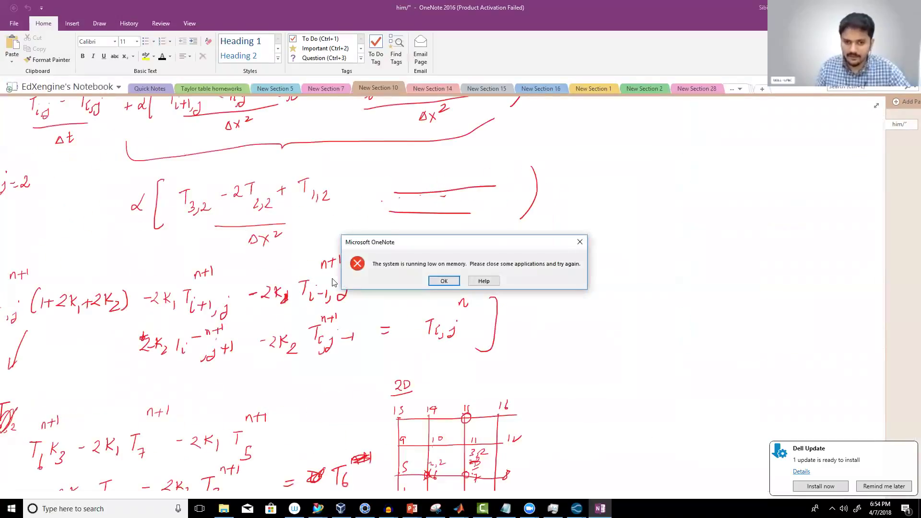
pyautogui.click(428, 284)
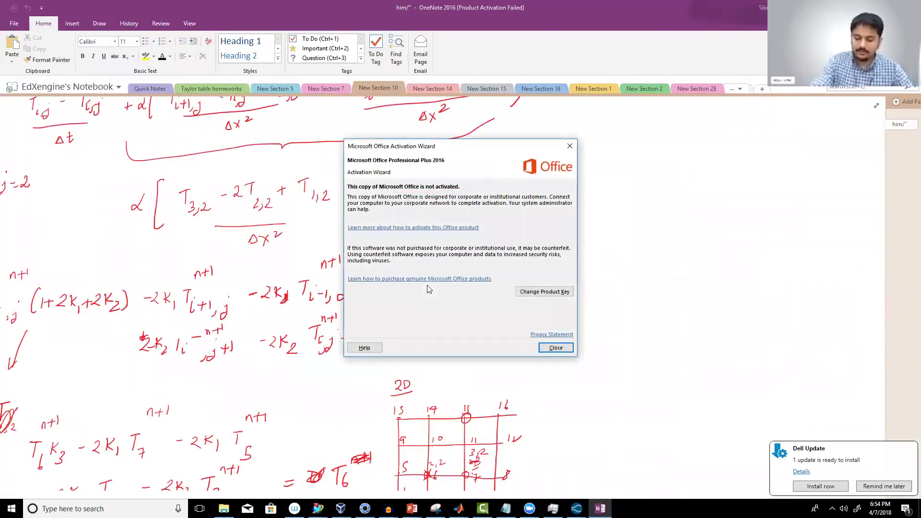
pyautogui.click(549, 348)
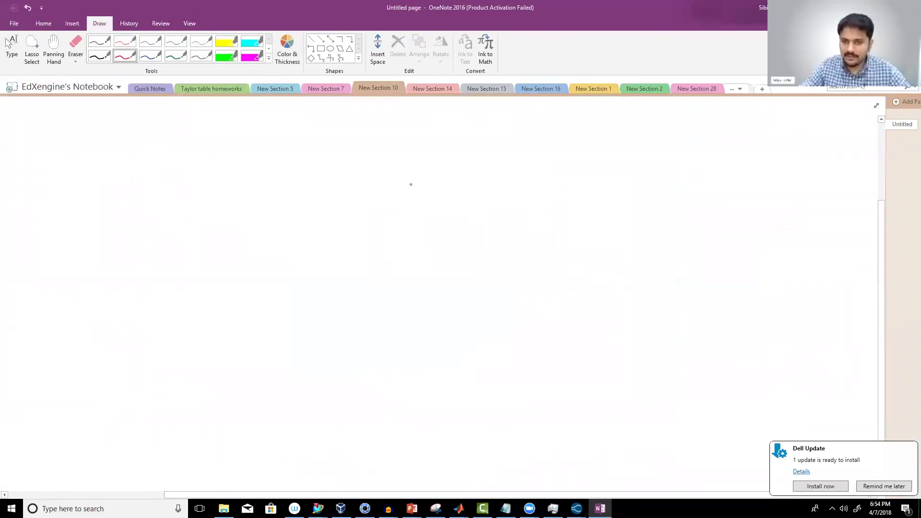
# Sketch a tall red rectangle freehand on the blank page and add a rectangle shape over its left half.
pyautogui.moveTo(381, 182); pyautogui.dragTo(497, 182)
pyautogui.moveTo(388, 183)
pyautogui.mouseDown()
pyautogui.moveTo(382, 347)
pyautogui.moveTo(482, 339)
pyautogui.mouseUp()
pyautogui.moveTo(501, 180)
pyautogui.mouseDown()
pyautogui.moveTo(497, 336)
pyautogui.moveTo(480, 344)
pyautogui.mouseUp()
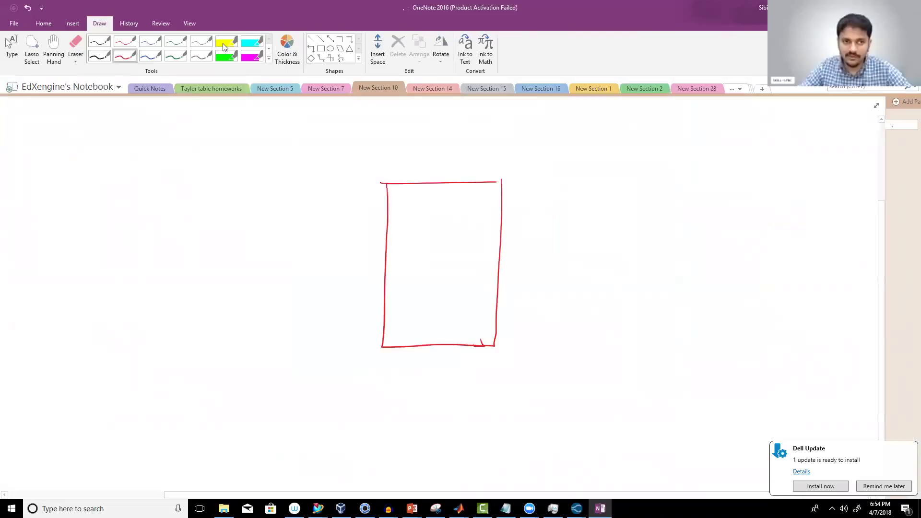
pyautogui.click(72, 23)
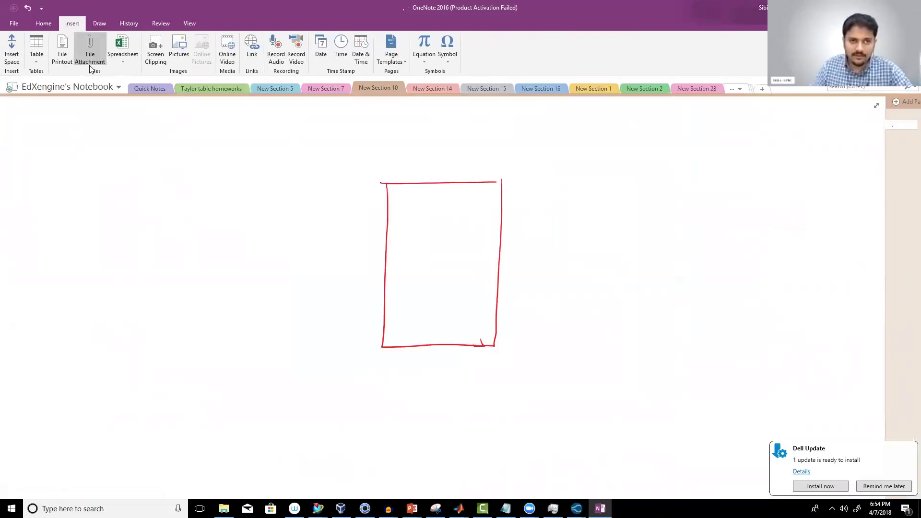
pyautogui.click(99, 23)
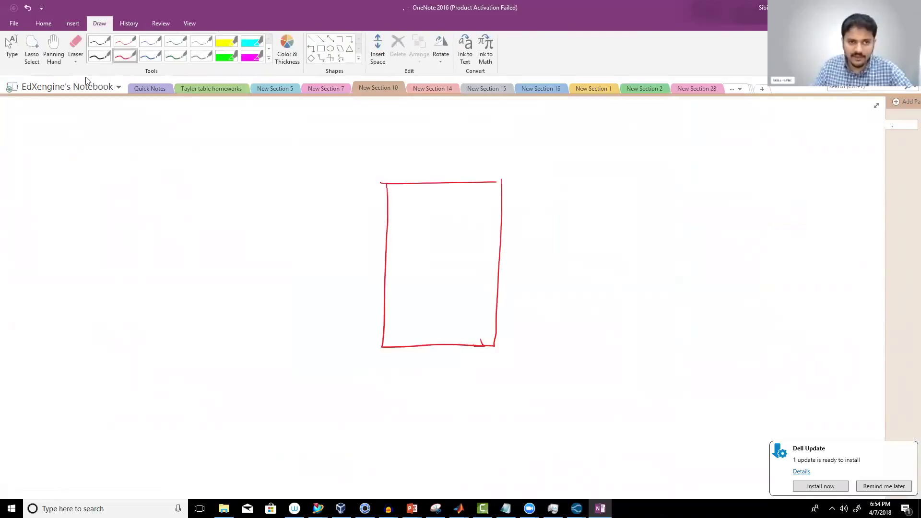
pyautogui.click(321, 49)
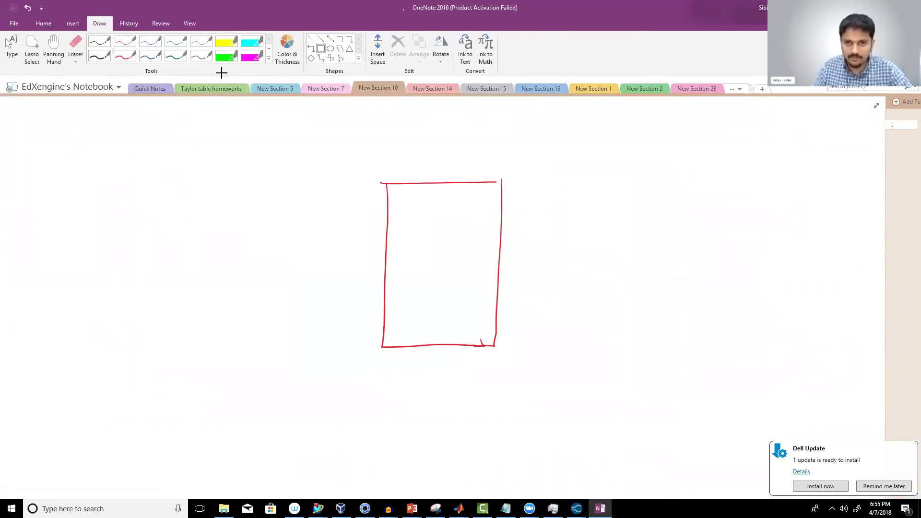
pyautogui.moveTo(385, 181); pyautogui.dragTo(443, 342)
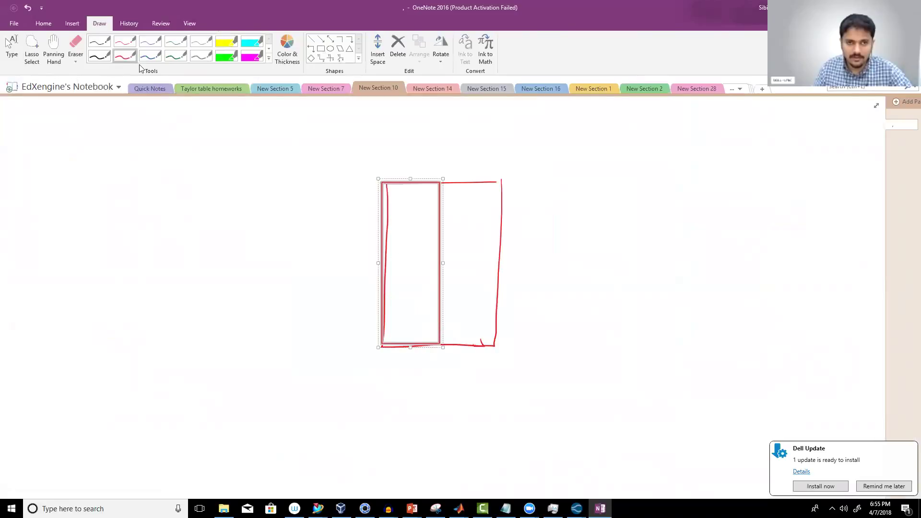
# Color the upper part of the narrow rectangle with the magenta highlighter and the lower part with the green highlighter.
pyautogui.click(245, 58)
pyautogui.moveTo(389, 192)
pyautogui.mouseDown()
pyautogui.moveTo(434, 194)
pyautogui.moveTo(397, 196)
pyautogui.moveTo(424, 214)
pyautogui.moveTo(399, 235)
pyautogui.moveTo(422, 277)
pyautogui.moveTo(440, 188)
pyautogui.moveTo(412, 223)
pyautogui.moveTo(431, 232)
pyautogui.moveTo(429, 221)
pyautogui.moveTo(395, 243)
pyautogui.moveTo(421, 249)
pyautogui.moveTo(384, 258)
pyautogui.moveTo(404, 258)
pyautogui.moveTo(389, 269)
pyautogui.moveTo(396, 280)
pyautogui.moveTo(363, 281)
pyautogui.moveTo(394, 287)
pyautogui.moveTo(384, 294)
pyautogui.moveTo(436, 293)
pyautogui.moveTo(386, 298)
pyautogui.moveTo(436, 300)
pyautogui.moveTo(381, 307)
pyautogui.moveTo(433, 307)
pyautogui.moveTo(382, 309)
pyautogui.moveTo(418, 311)
pyautogui.moveTo(383, 320)
pyautogui.moveTo(434, 322)
pyautogui.moveTo(391, 329)
pyautogui.mouseUp()
pyautogui.click(222, 56)
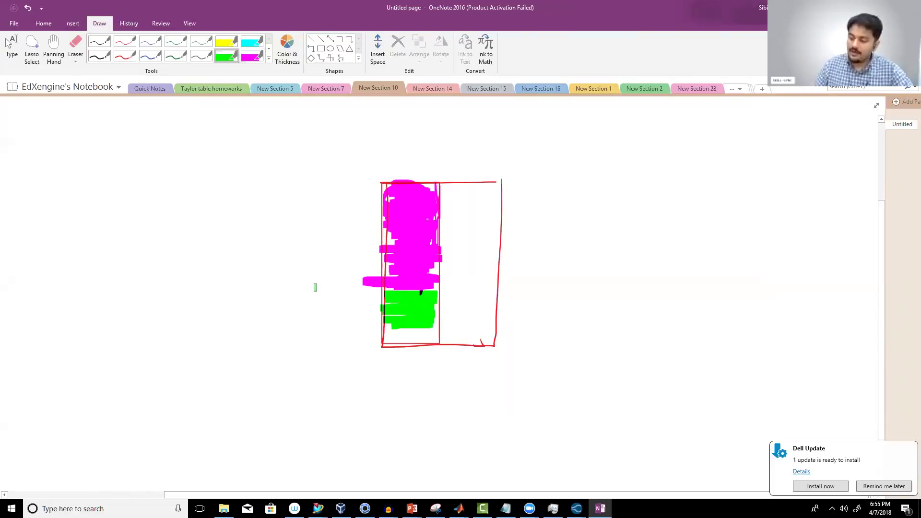
# Divide the colored rectangle into grid cells with two vertical and several horizontal black pen lines.
pyautogui.click(99, 43)
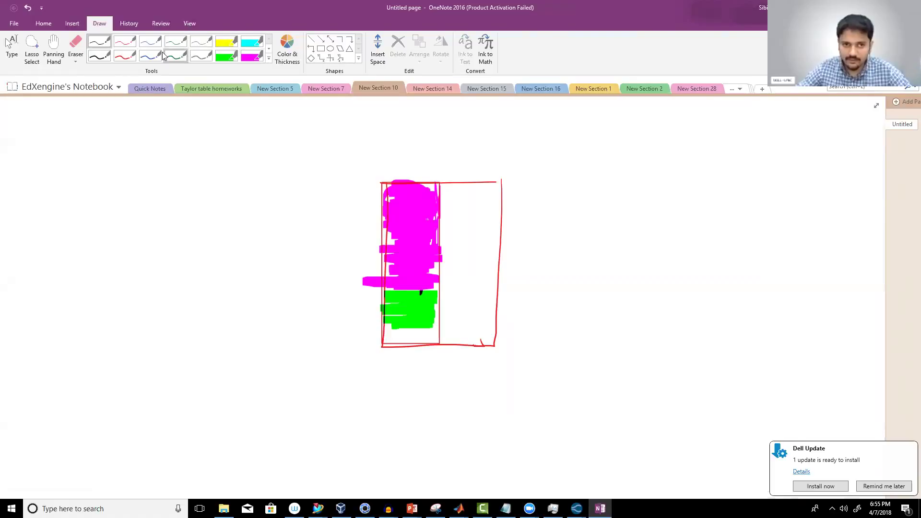
pyautogui.moveTo(399, 181); pyautogui.dragTo(397, 346)
pyautogui.moveTo(418, 178); pyautogui.dragTo(416, 350)
pyautogui.moveTo(443, 196); pyautogui.dragTo(386, 198)
pyautogui.moveTo(444, 217); pyautogui.dragTo(387, 219)
pyautogui.moveTo(438, 242)
pyautogui.mouseDown()
pyautogui.moveTo(386, 242)
pyautogui.moveTo(383, 265)
pyautogui.mouseUp()
pyautogui.moveTo(442, 264)
pyautogui.mouseDown()
pyautogui.moveTo(396, 265)
pyautogui.moveTo(390, 283)
pyautogui.mouseUp()
pyautogui.moveTo(441, 301)
pyautogui.mouseDown()
pyautogui.moveTo(407, 301)
pyautogui.moveTo(433, 322)
pyautogui.mouseUp()
pyautogui.moveTo(384, 344); pyautogui.dragTo(422, 342)
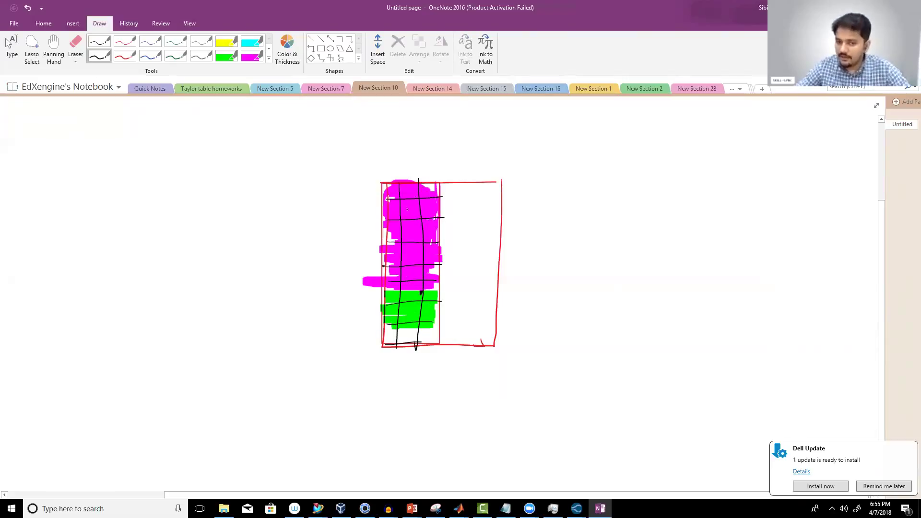
# Number the middle-column cells 1 to 4, and draw and circle a finer grid at the magenta-green interface.
pyautogui.moveTo(407, 204); pyautogui.dragTo(415, 276)
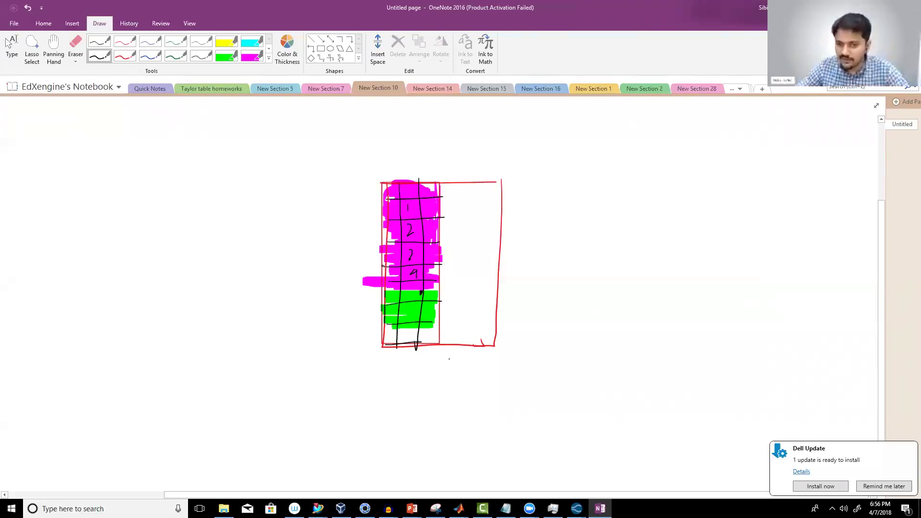
pyautogui.moveTo(411, 280)
pyautogui.mouseDown()
pyautogui.moveTo(409, 300)
pyautogui.moveTo(430, 290)
pyautogui.moveTo(391, 304)
pyautogui.moveTo(416, 283)
pyautogui.mouseUp()
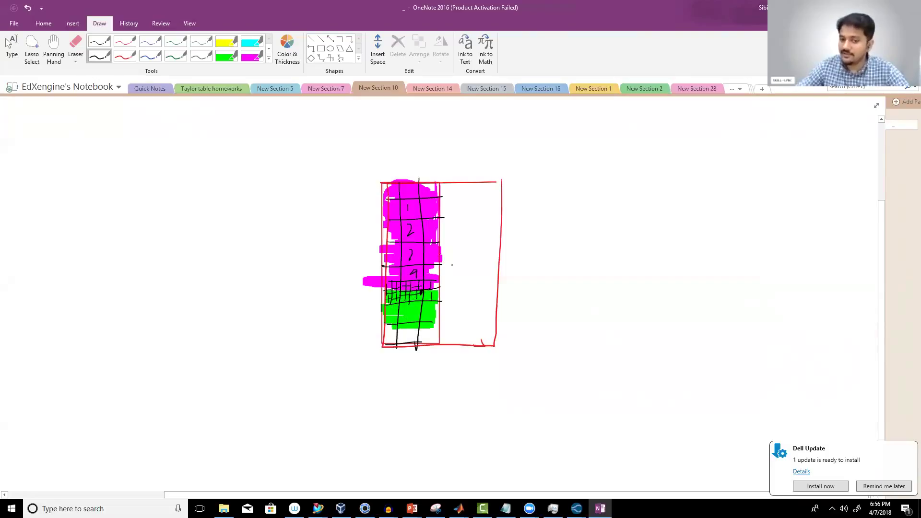
pyautogui.moveTo(444, 282)
pyautogui.mouseDown()
pyautogui.moveTo(389, 280)
pyautogui.moveTo(371, 295)
pyautogui.moveTo(418, 303)
pyautogui.moveTo(437, 286)
pyautogui.mouseUp()
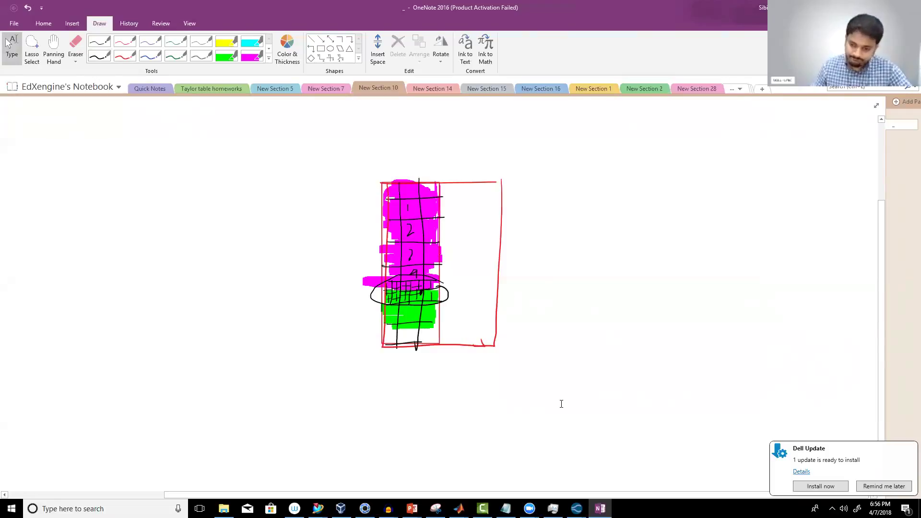
# Switch back to CONVERGE Studio to examine the AMR group's active regions and velocity refinement settings.
pyautogui.moveTo(577, 508)
pyautogui.click(594, 475)
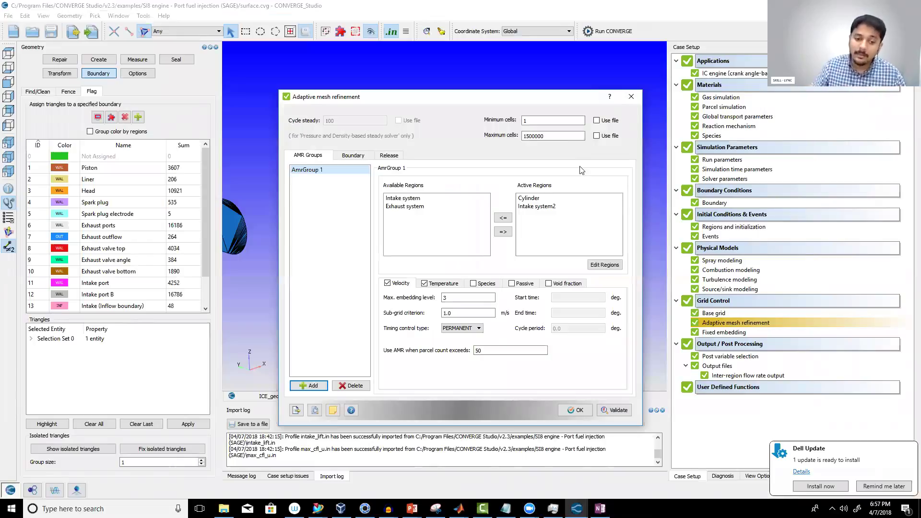
pyautogui.click(224, 509)
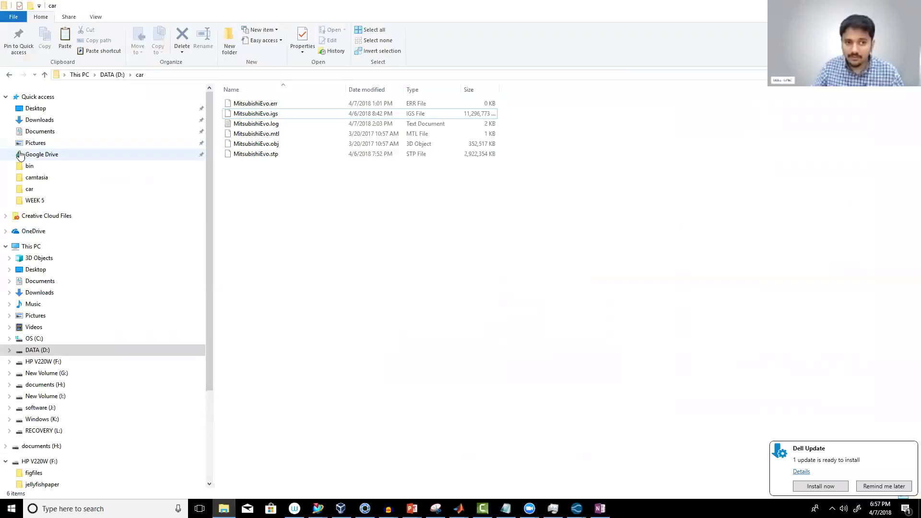
pyautogui.click(38, 124)
pyautogui.click(365, 501)
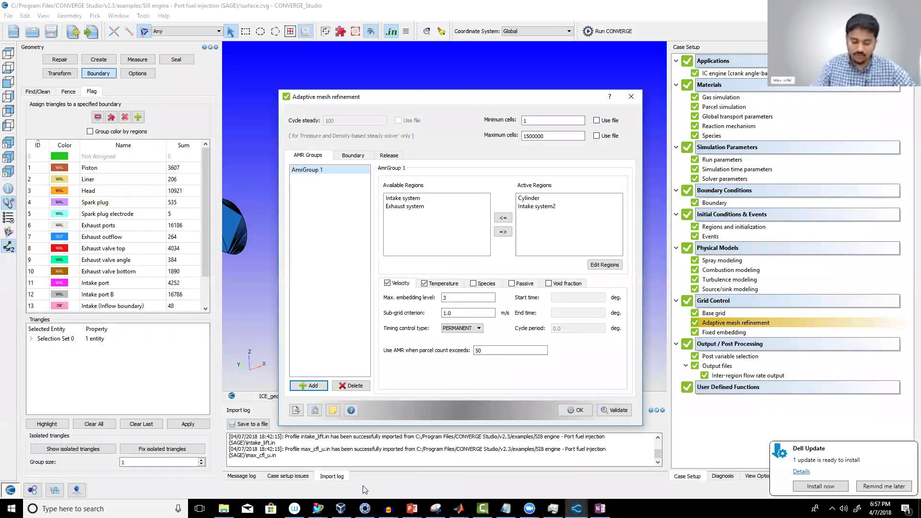
# Try to launch Chrome through a system search for "ch".
pyautogui.press('super')
pyautogui.write('c')
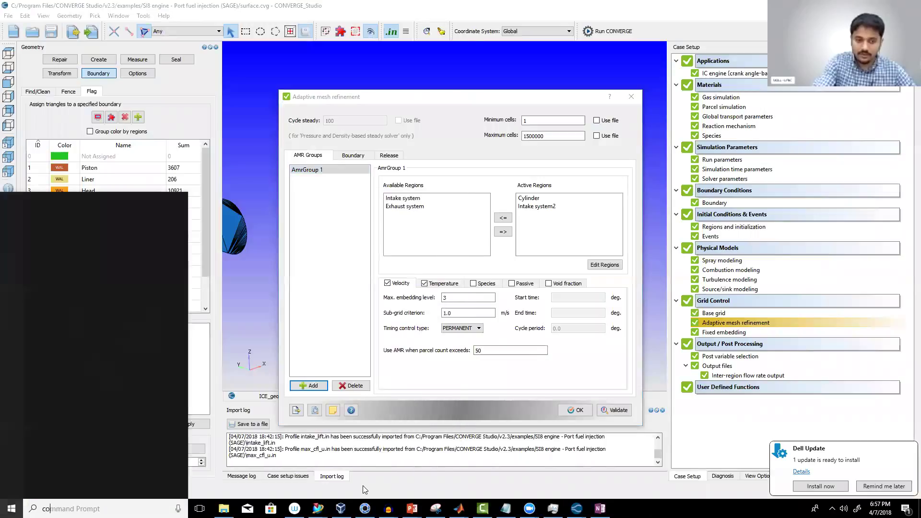
pyautogui.write('h')
pyautogui.press('Return')
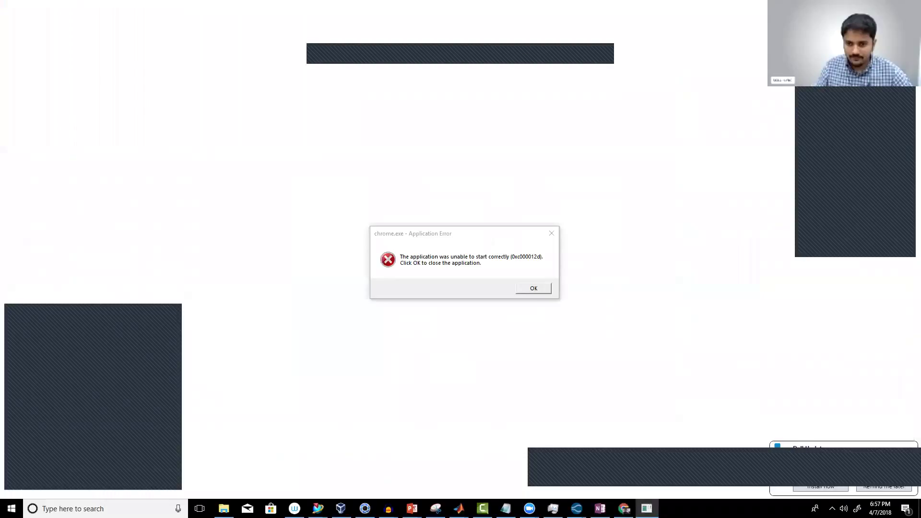
# Close all CONVERGE Studio windows and dismiss the Chrome application error.
pyautogui.rightClick(577, 508)
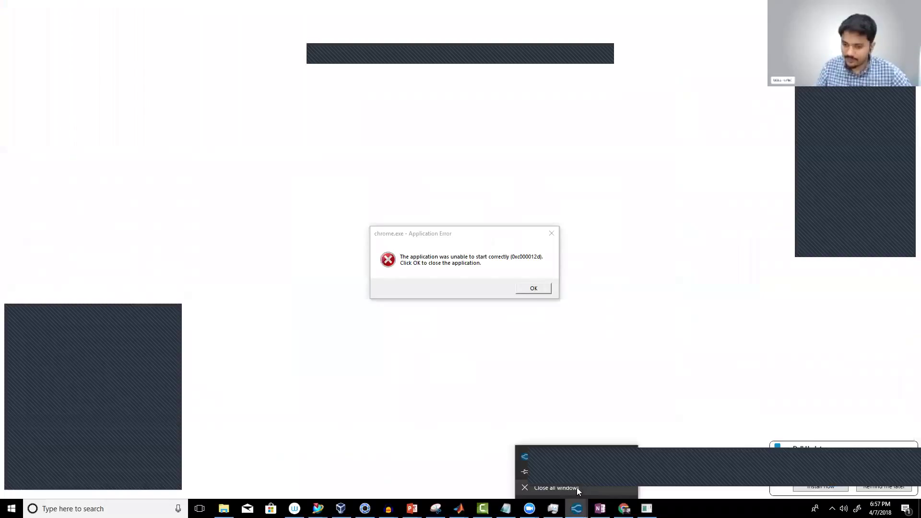
pyautogui.click(578, 488)
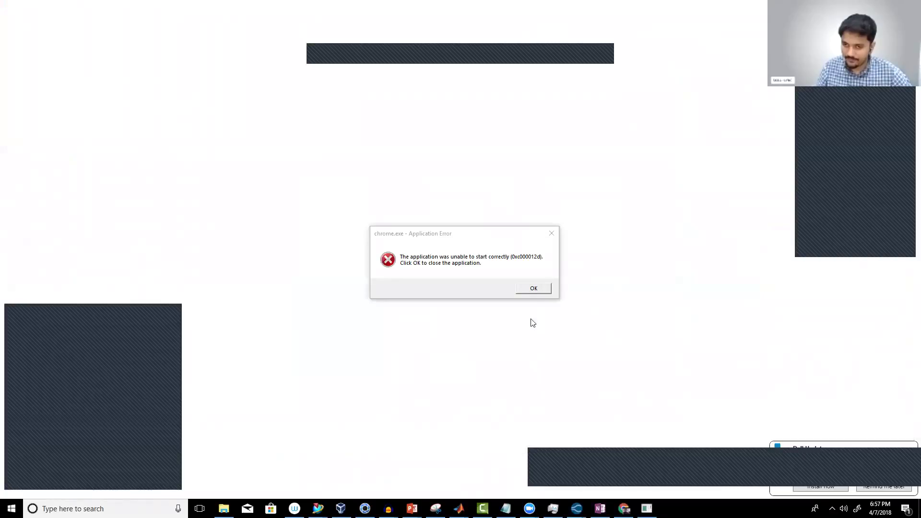
pyautogui.click(533, 290)
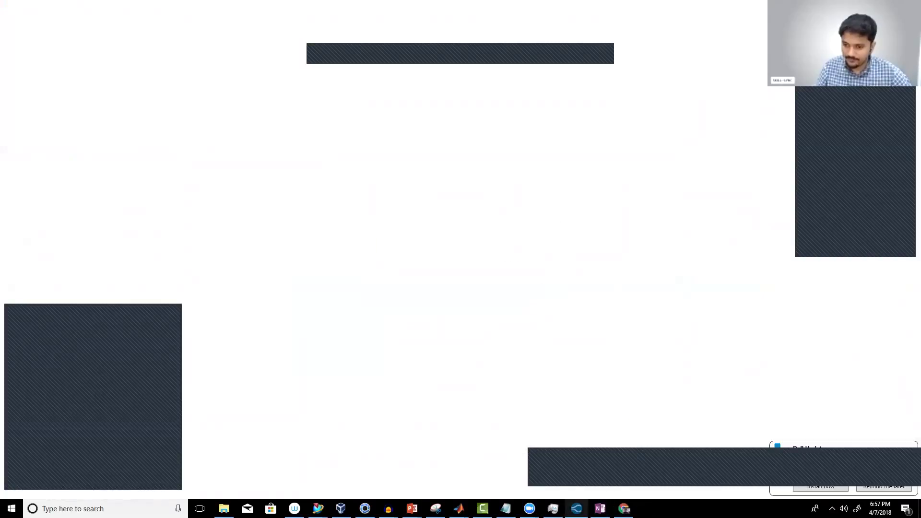
# Close the OneNote window and bring the CONVERGE Studio start window to the front.
pyautogui.moveTo(600, 509)
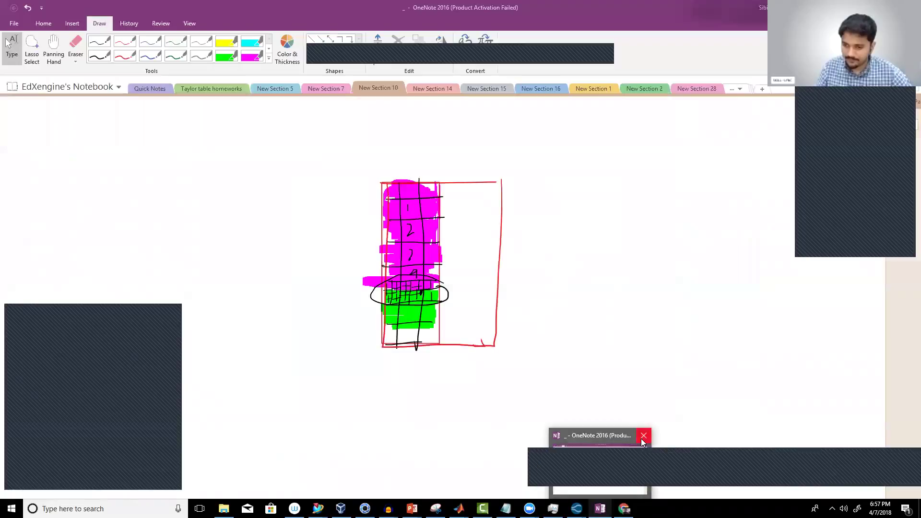
pyautogui.click(644, 436)
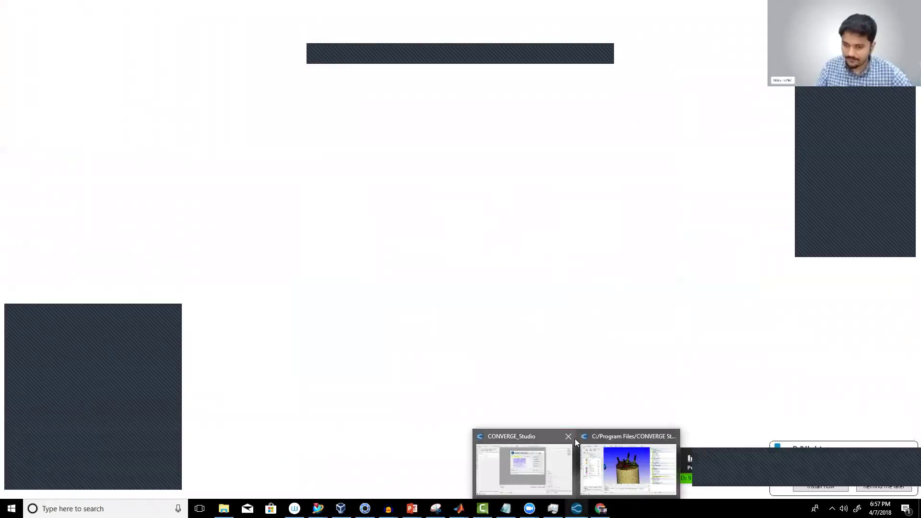
pyautogui.click(583, 438)
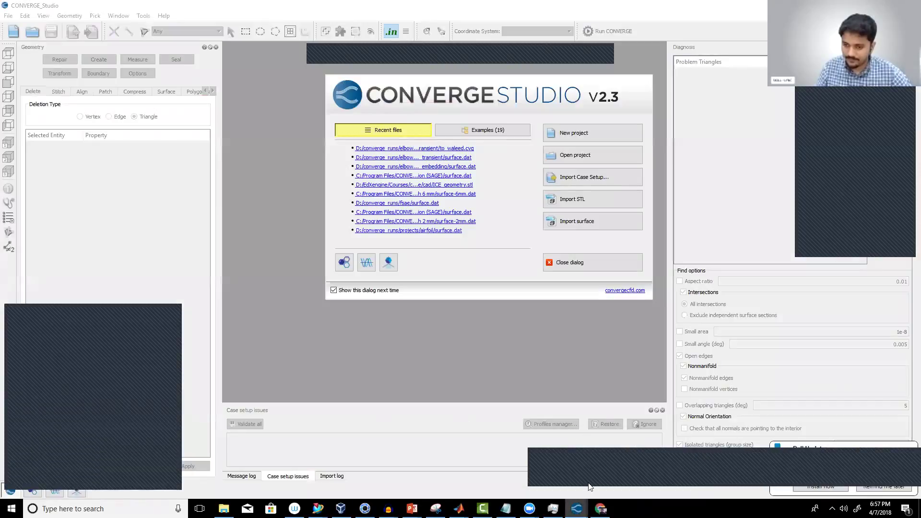
pyautogui.moveTo(576, 508)
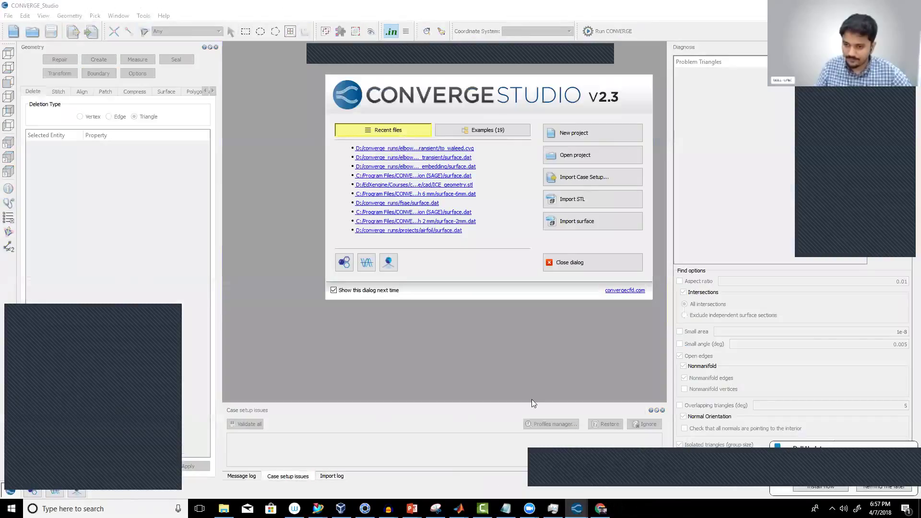
# Try to close all NX 11.0 windows.
pyautogui.rightClick(317, 507)
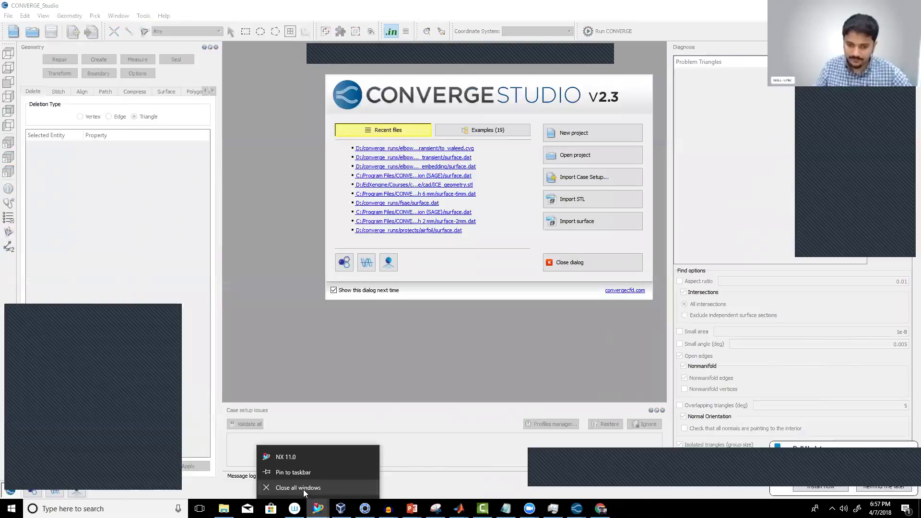
pyautogui.click(302, 487)
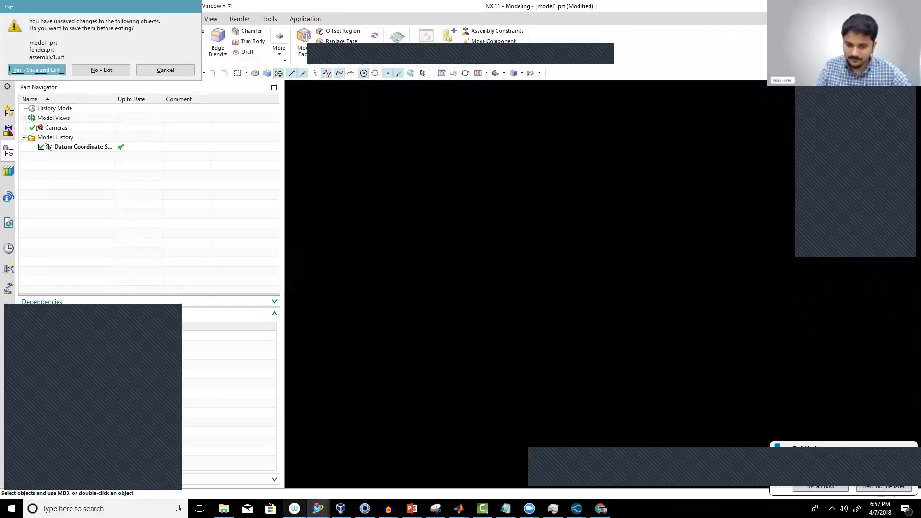
pyautogui.rightClick(318, 508)
pyautogui.click(306, 493)
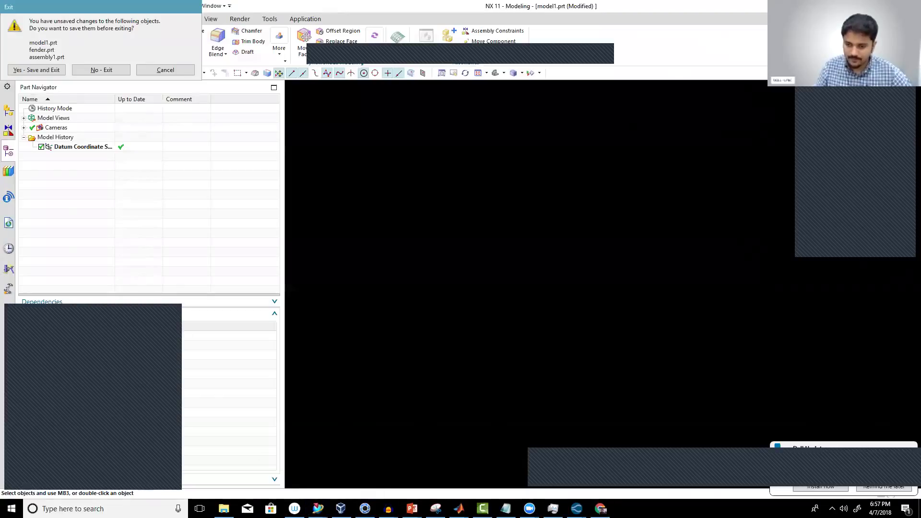
# Open Task Manager's process list and try to end the NX 11 task.
pyautogui.rightClick(640, 509)
pyautogui.click(660, 465)
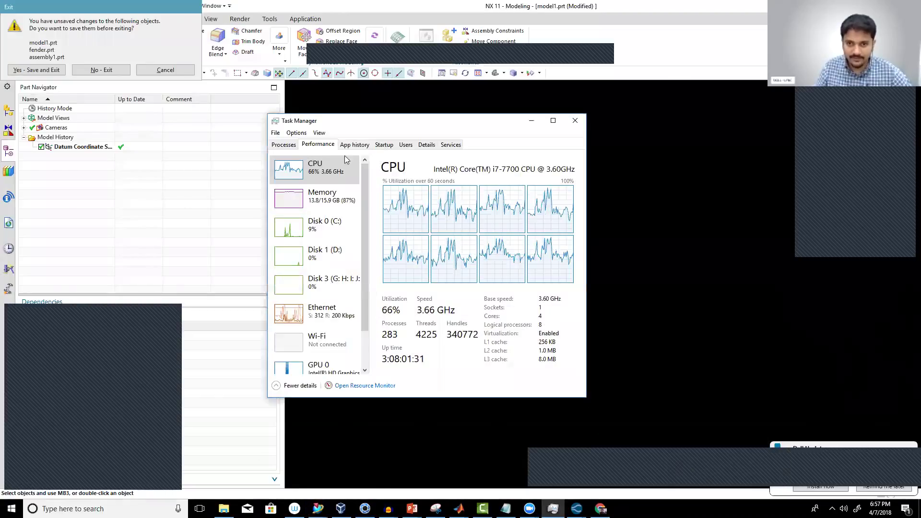
pyautogui.click(283, 145)
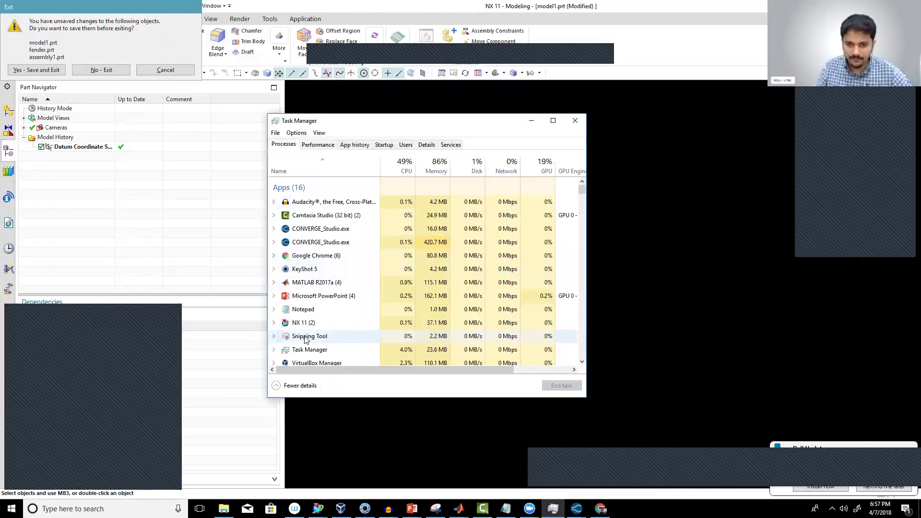
pyautogui.rightClick(305, 328)
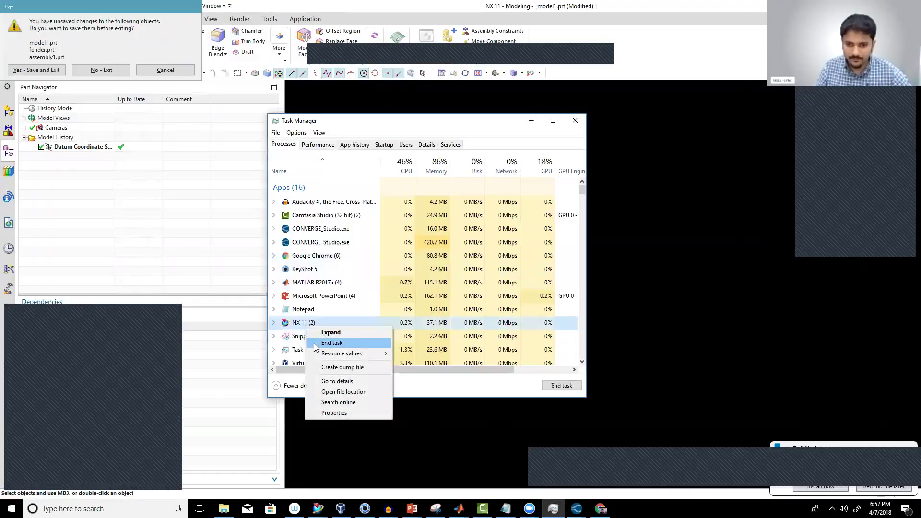
pyautogui.click(357, 342)
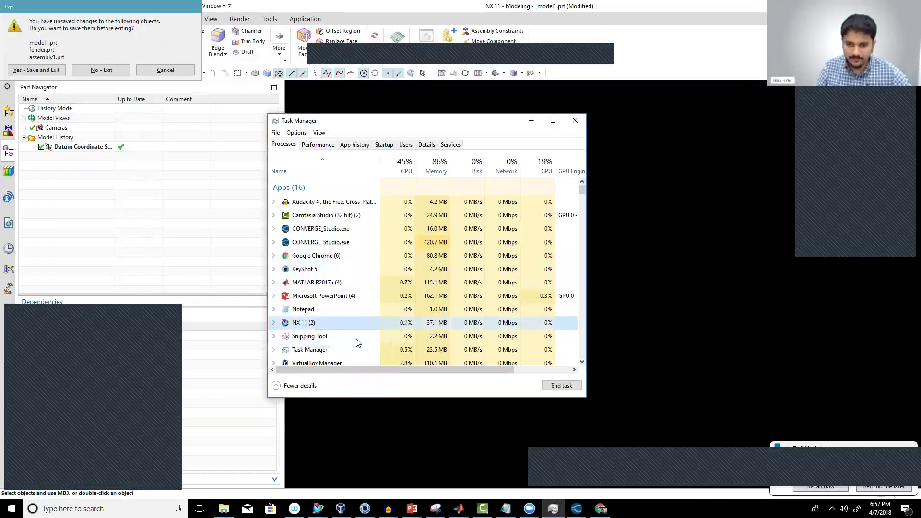
# End the MATLAB R2017a task and the CONVERGE_Studio.exe task that uses more memory.
pyautogui.rightClick(323, 285)
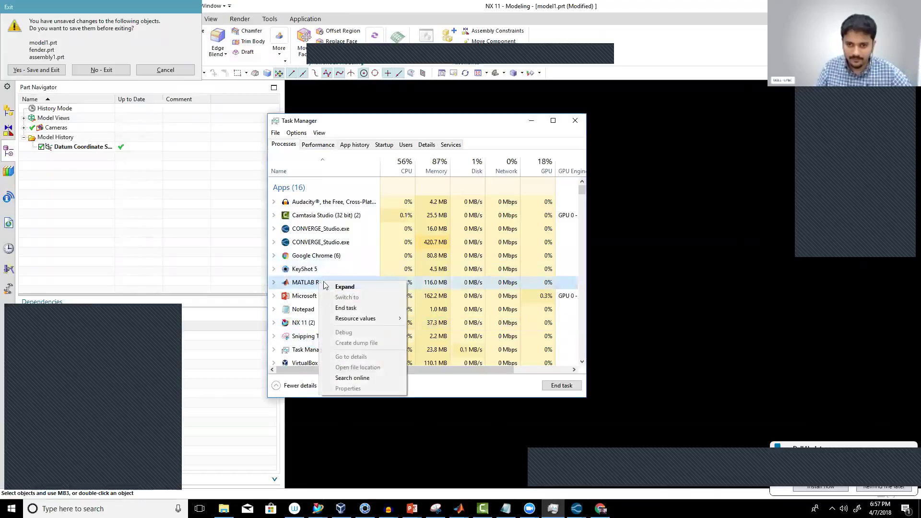
pyautogui.click(346, 308)
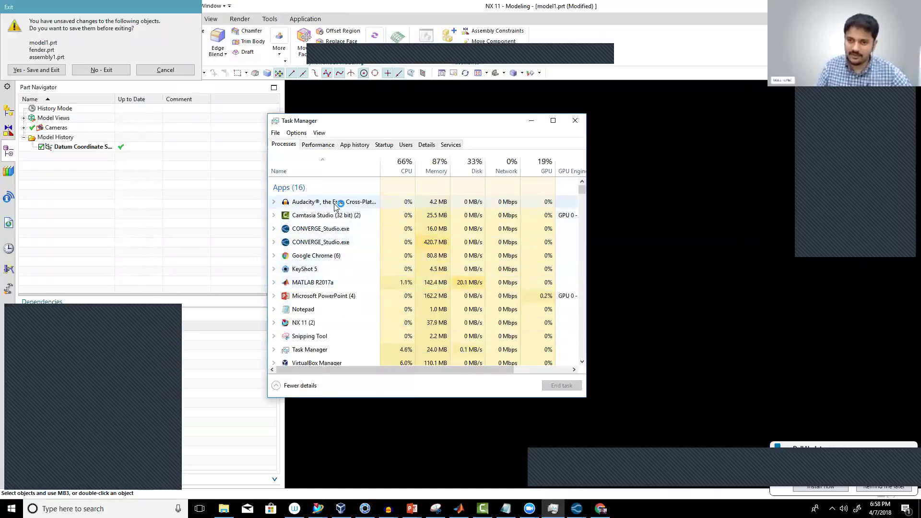
pyautogui.rightClick(317, 243)
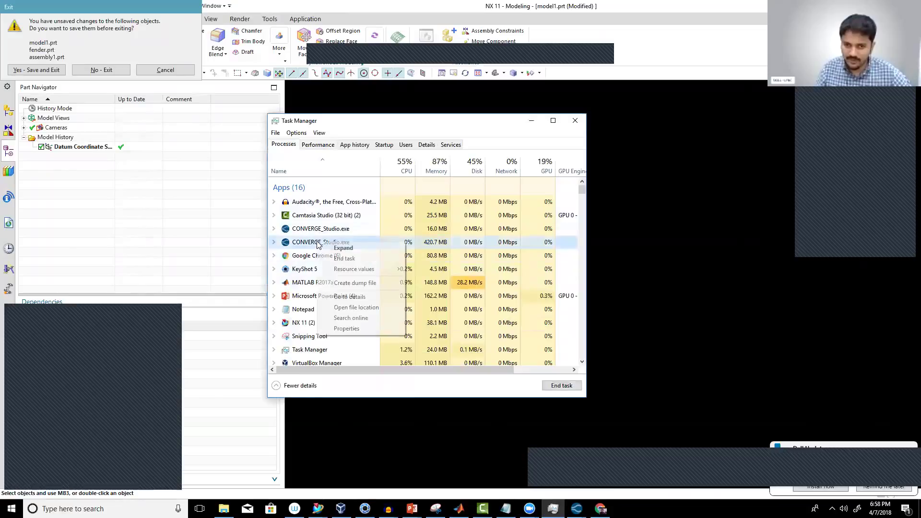
pyautogui.click(344, 258)
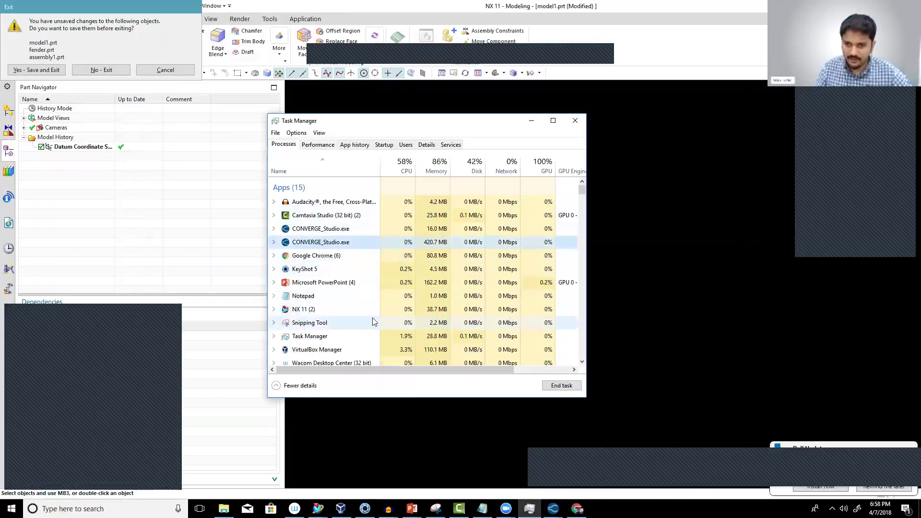
pyautogui.rightClick(301, 246)
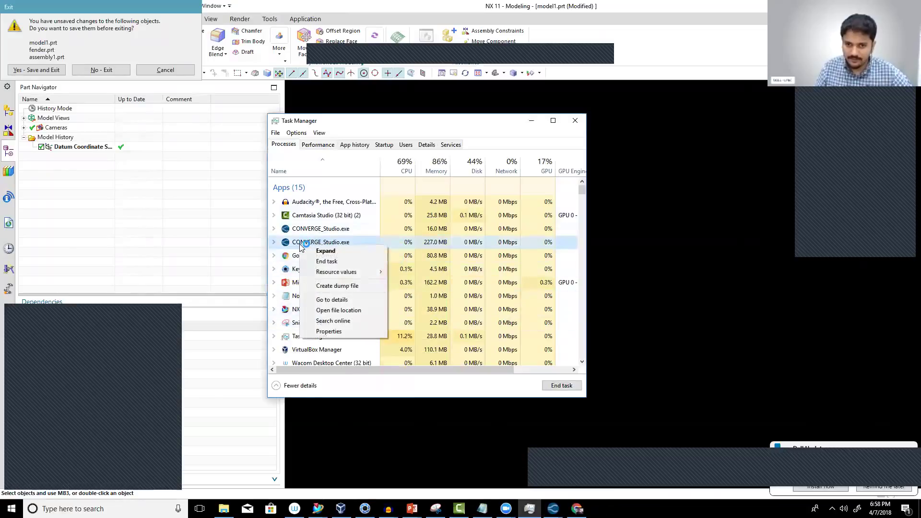
pyautogui.scroll(-3, 301, 246)
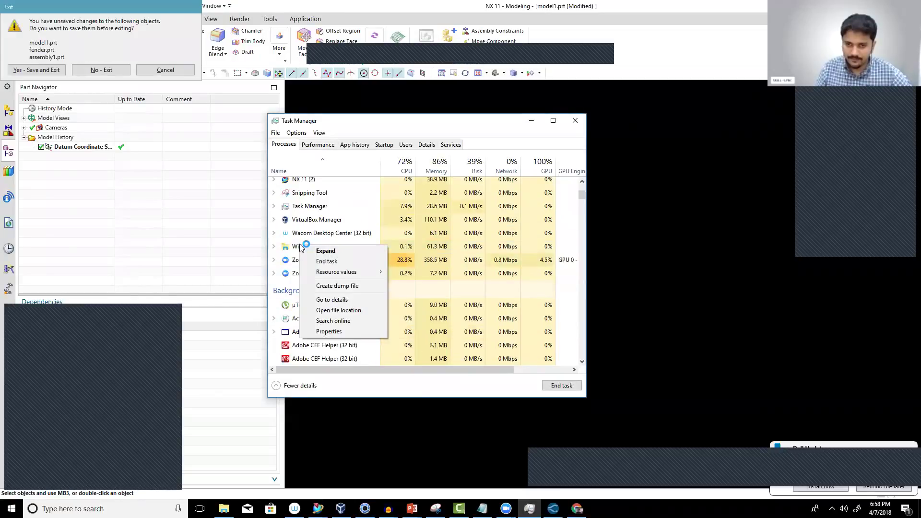
pyautogui.press('Escape')
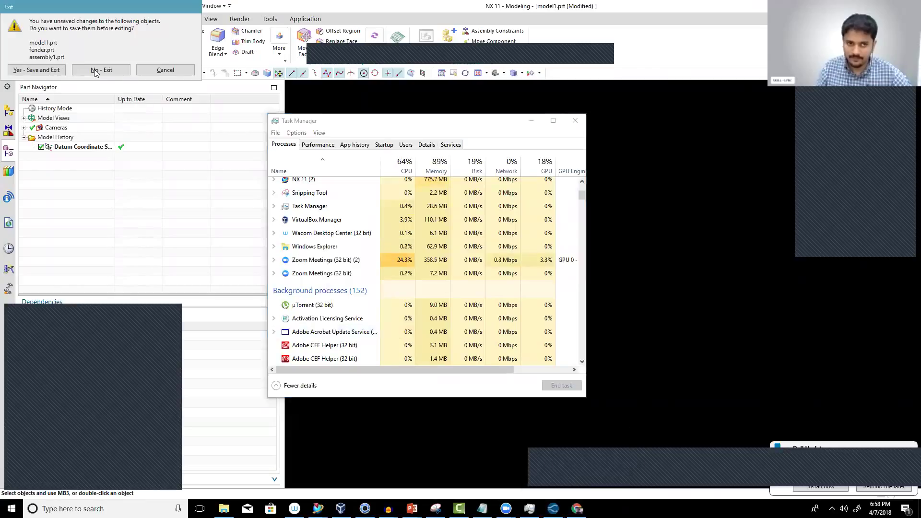
# End the Camtasia Studio task in the running apps list.
pyautogui.scroll(3, 363, 307)
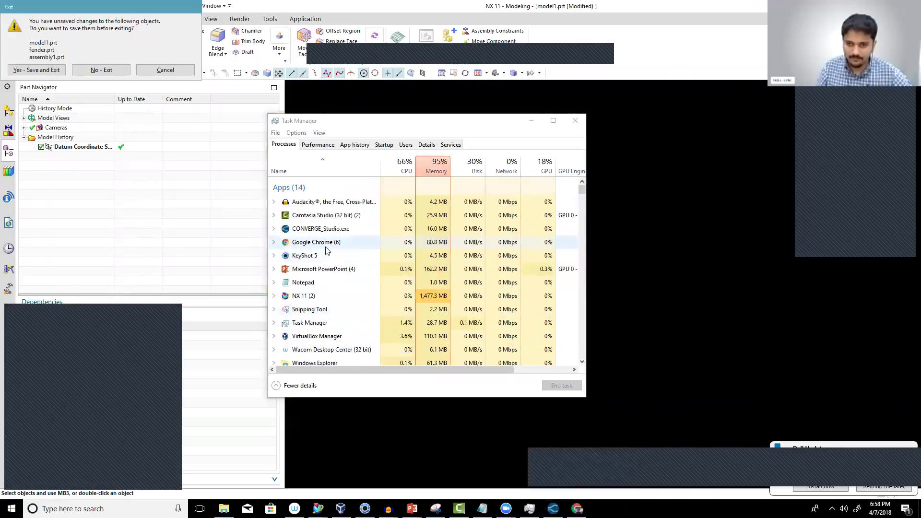
pyautogui.click(330, 217)
pyautogui.rightClick(330, 217)
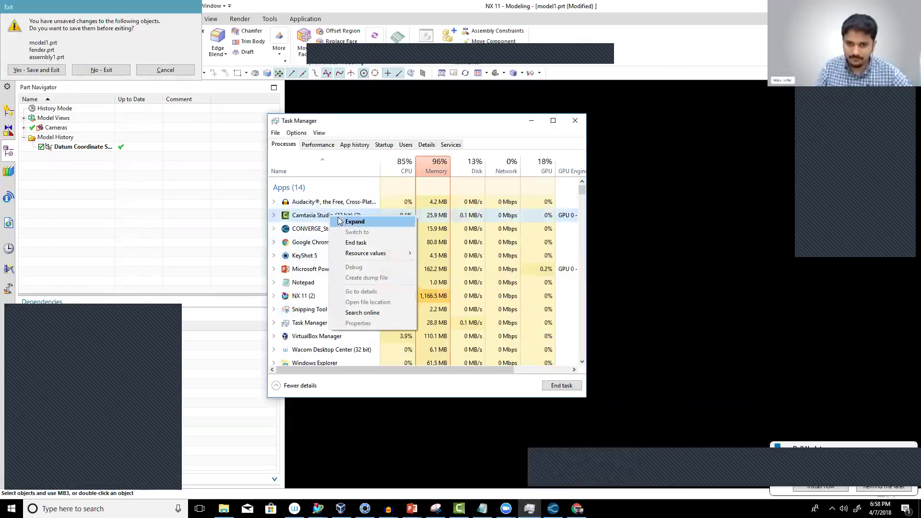
pyautogui.click(342, 236)
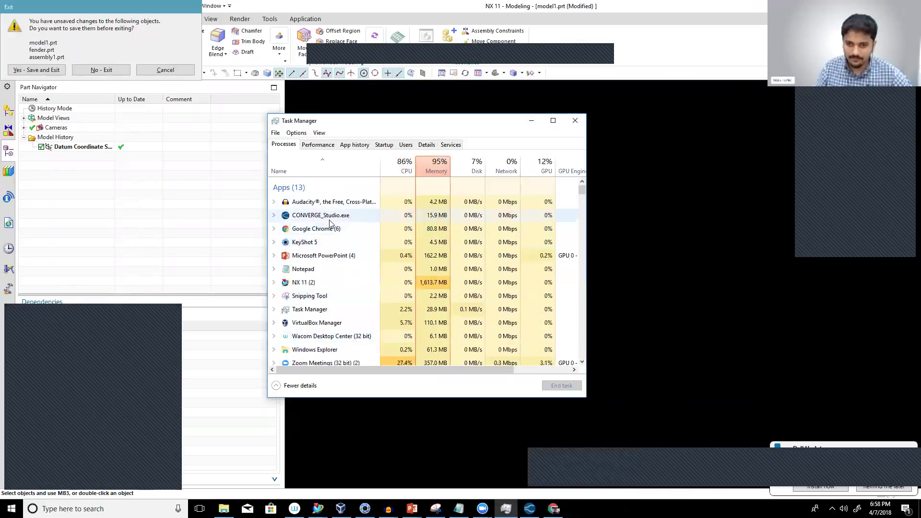
# End the NX 11 task, repeating the request as needed and checking system performance between attempts.
pyautogui.rightClick(312, 282)
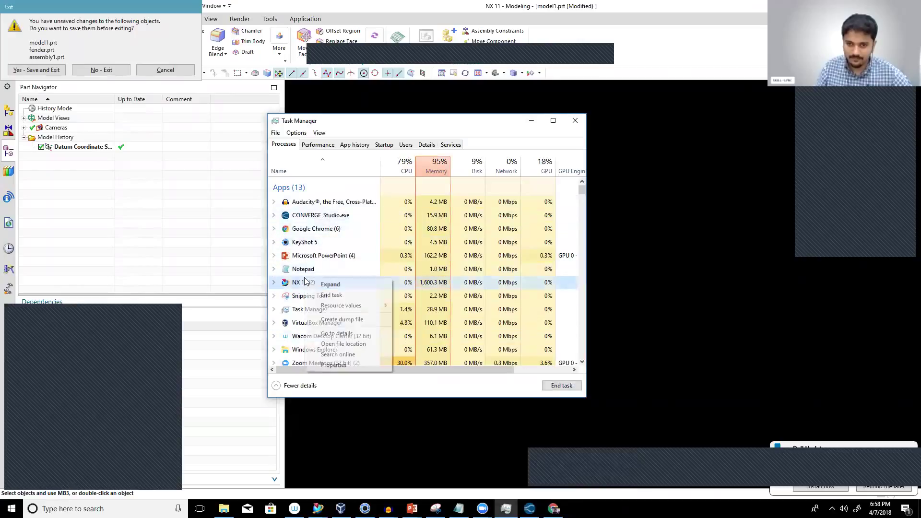
pyautogui.click(325, 296)
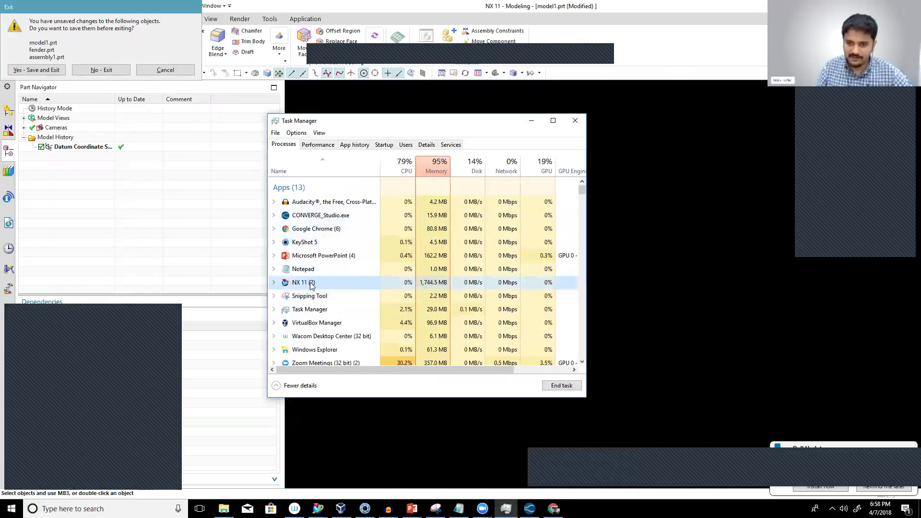
pyautogui.rightClick(312, 283)
pyautogui.click(325, 296)
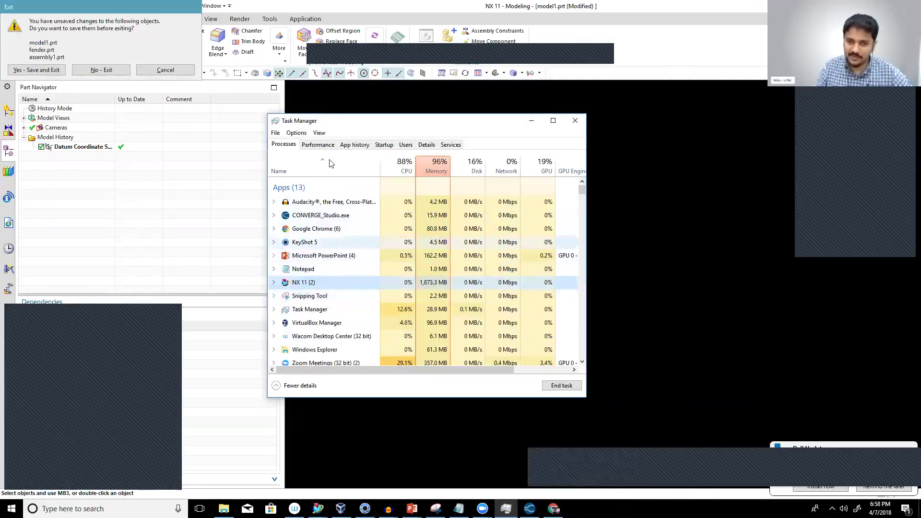
pyautogui.click(318, 145)
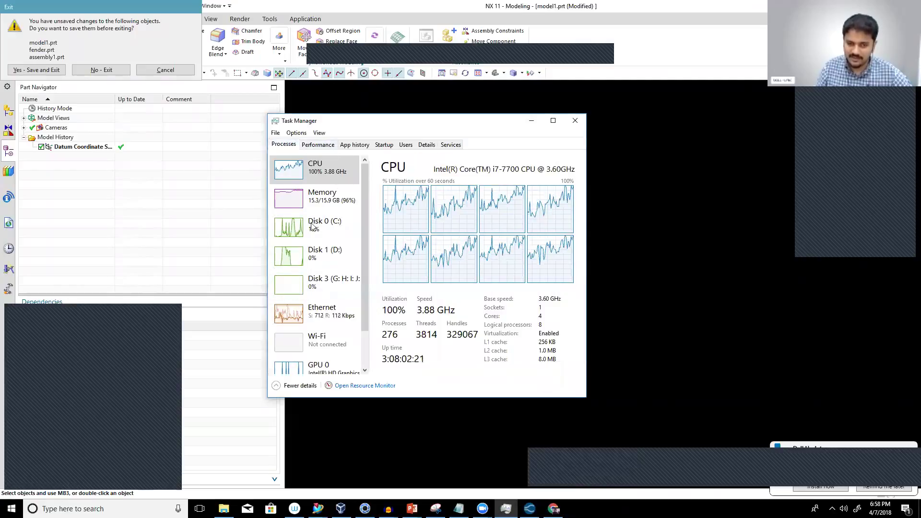
pyautogui.click(284, 144)
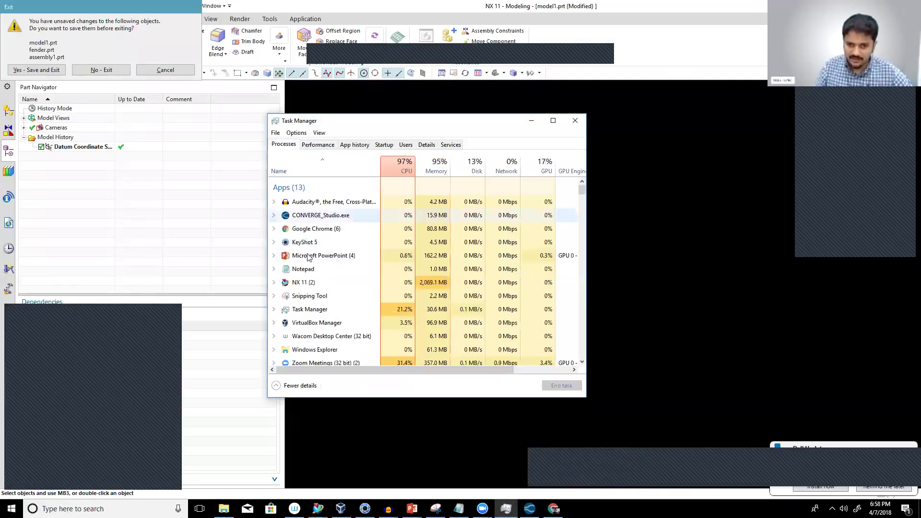
pyautogui.rightClick(304, 284)
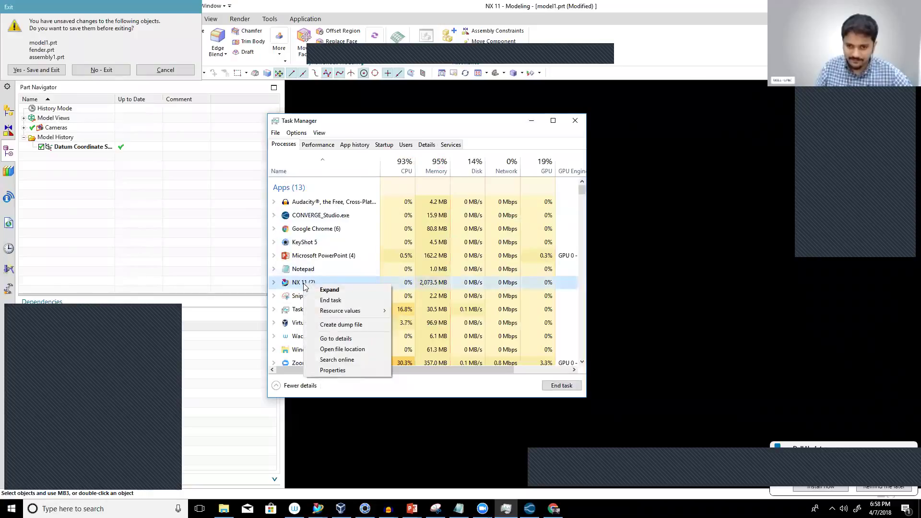
pyautogui.click(324, 299)
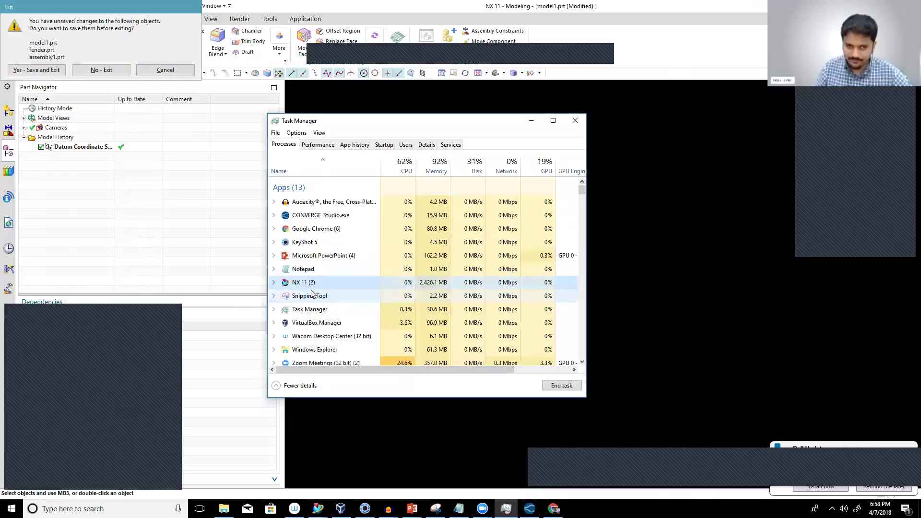
pyautogui.rightClick(308, 286)
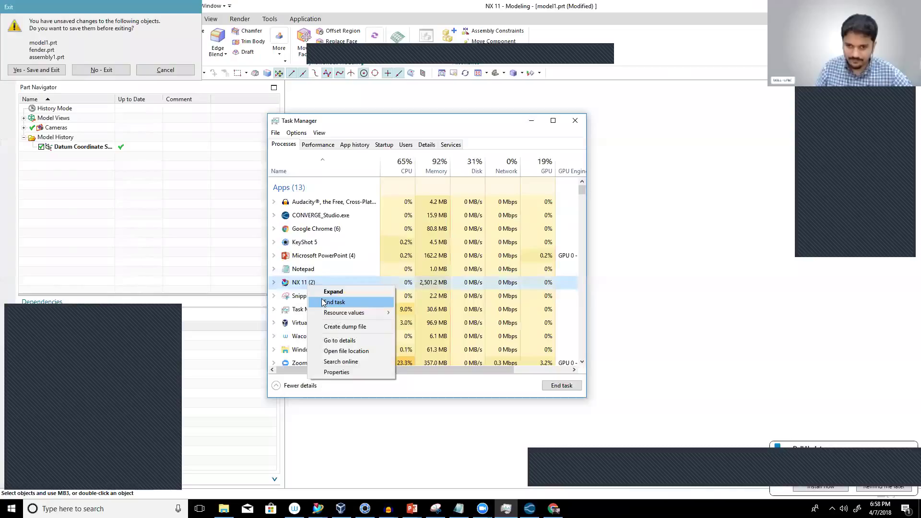
pyautogui.click(323, 302)
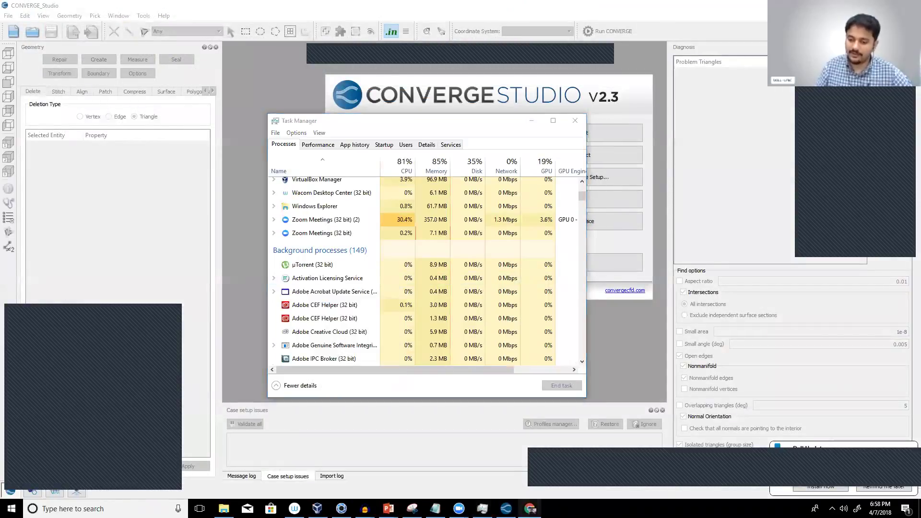
# Try to close the Chrome windows and open the Start menu.
pyautogui.rightClick(529, 508)
pyautogui.click(526, 490)
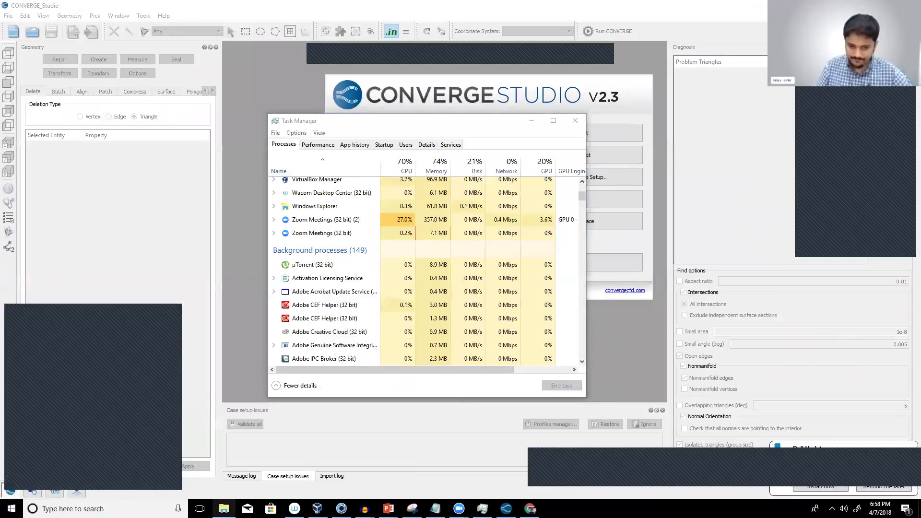
pyautogui.press('super')
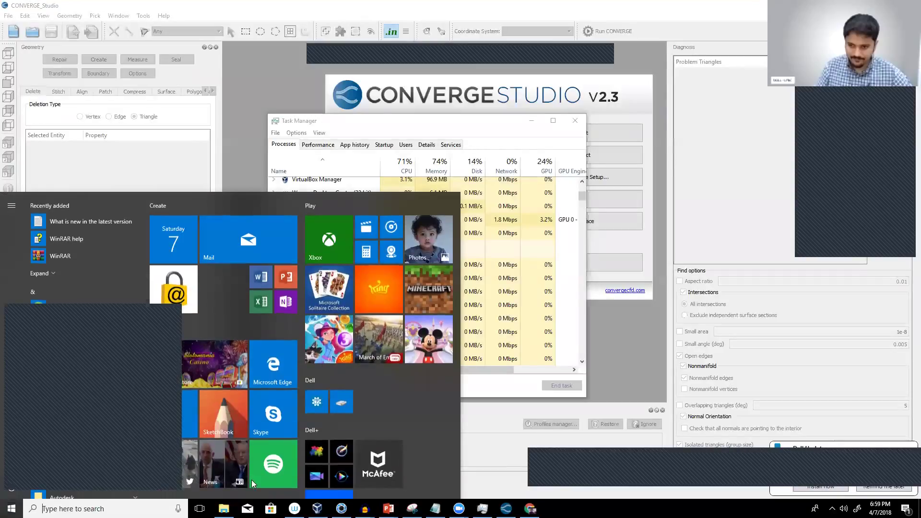